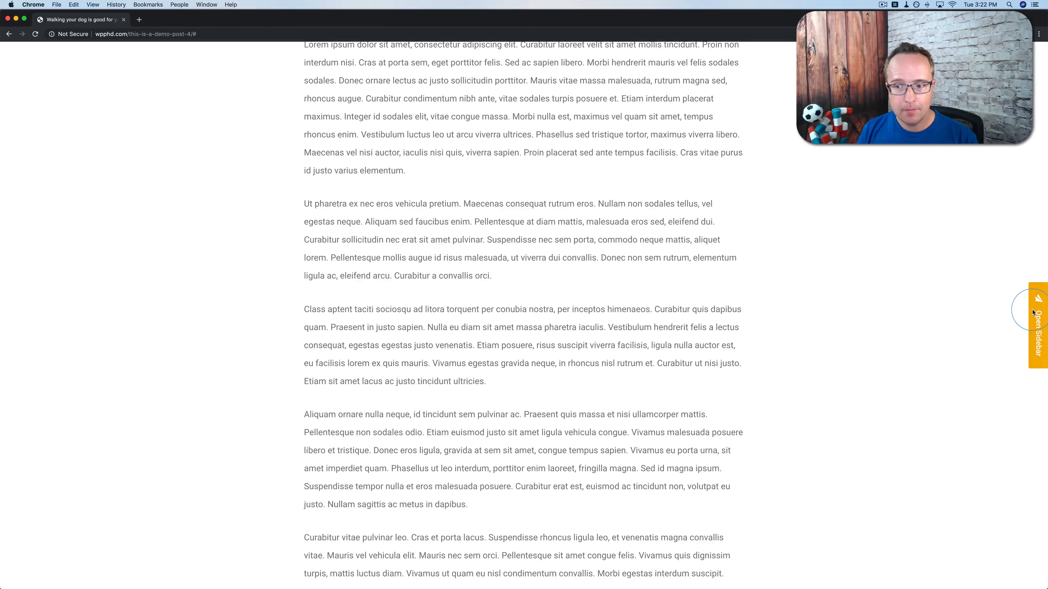
Open the demo post's slide-out sidebar, examine its widgets from Recent Posts down to the image, and close it
scroll(888, 158, down, 1)
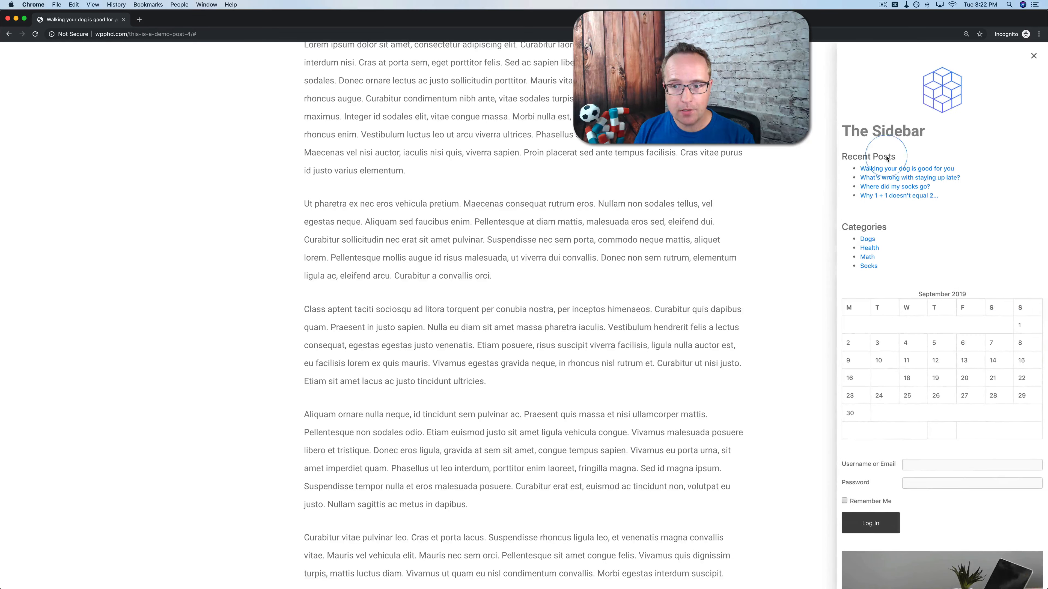
scroll(744, 290, down, 7)
scroll(946, 570, down, 3)
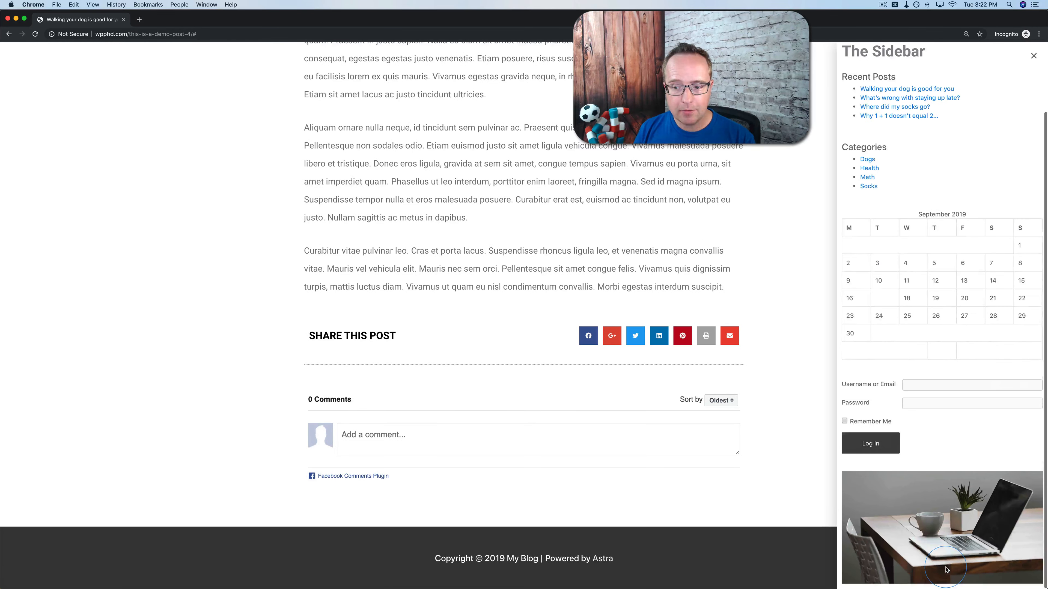
scroll(938, 289, up, 3)
scroll(937, 260, down, 3)
scroll(936, 260, up, 3)
scroll(936, 260, down, 3)
scroll(936, 260, up, 3)
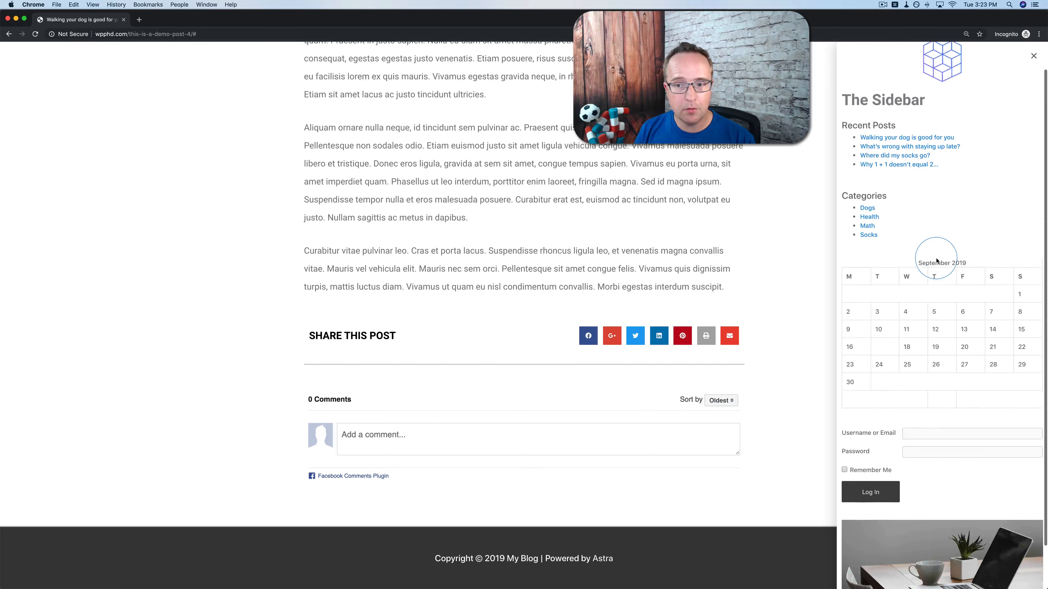
scroll(812, 384, up, 3)
scroll(812, 384, up, 10)
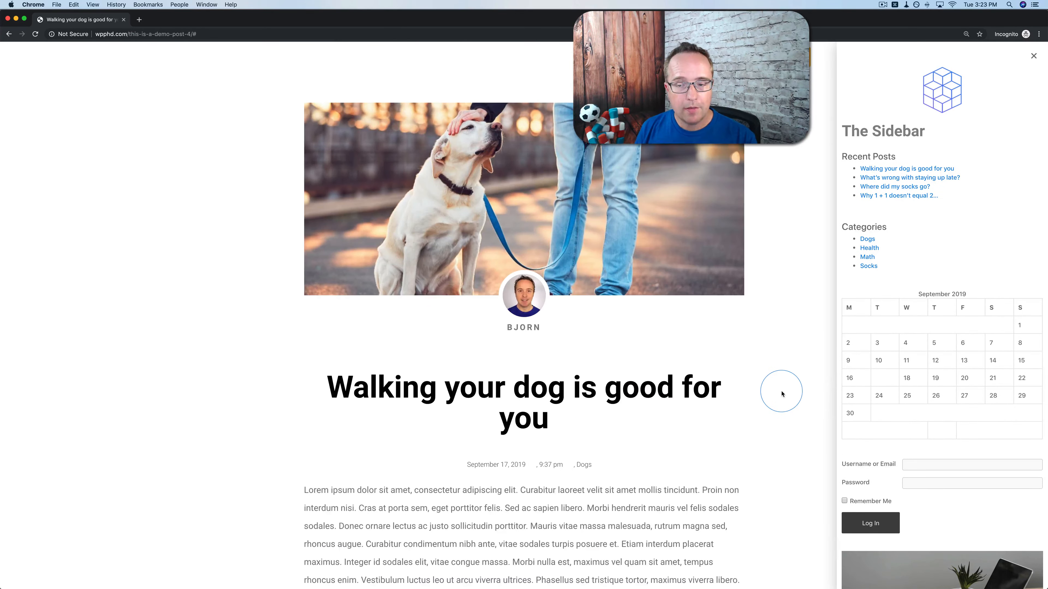
click(788, 416)
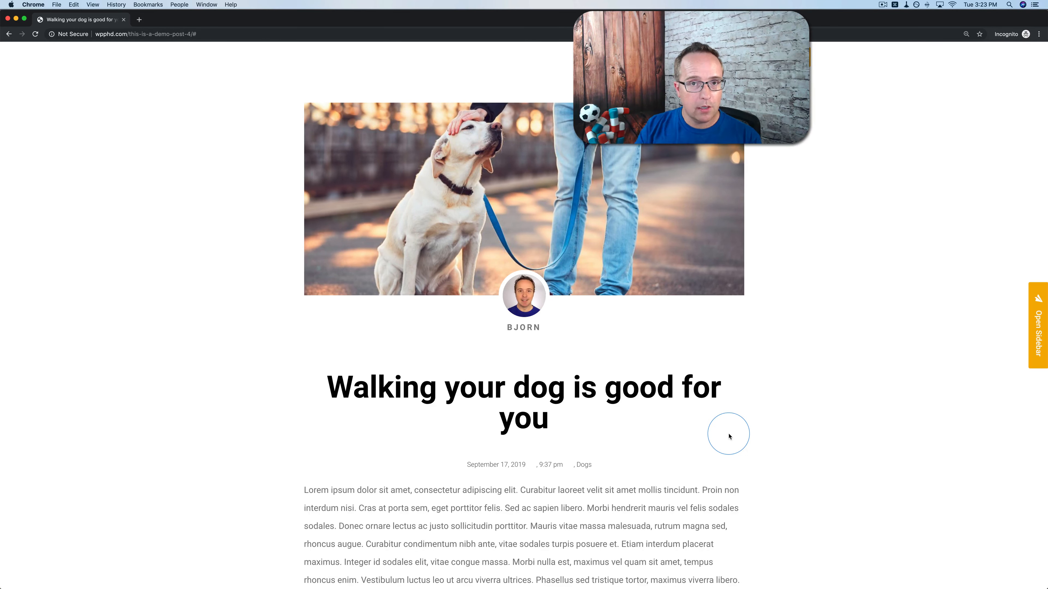
Reopen and close the demo post's slide-out sidebar repeatedly to compare its widget version with the navigation and map version
scroll(775, 406, down, 12)
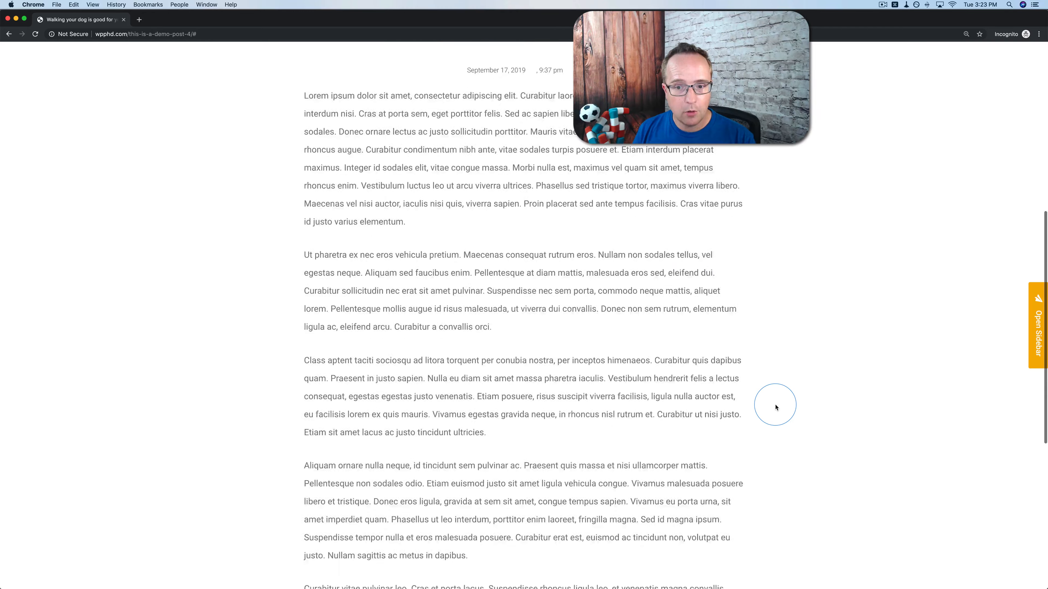
scroll(775, 407, down, 2)
scroll(776, 407, up, 14)
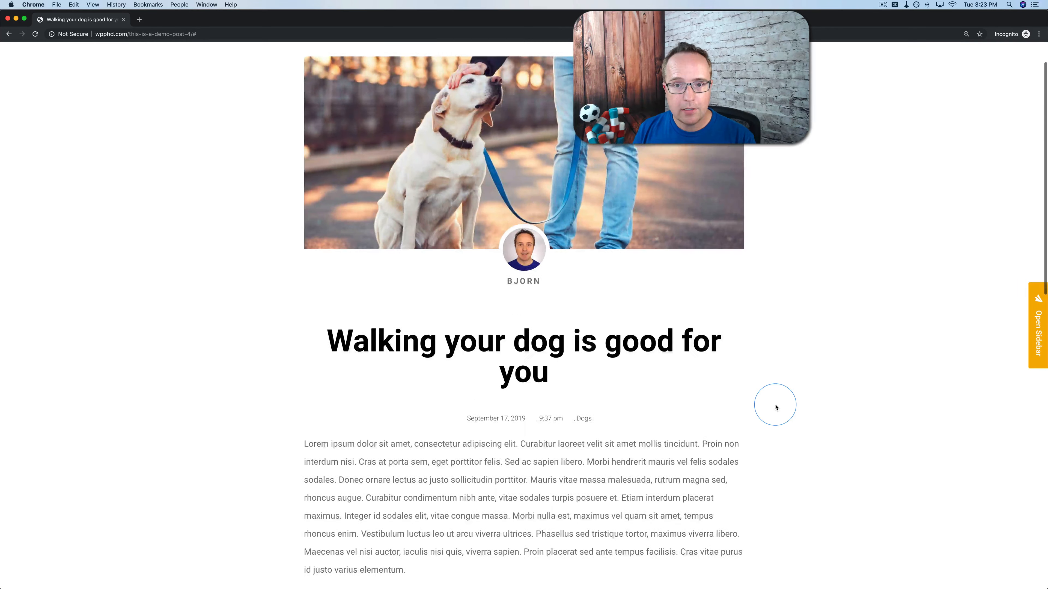
click(1031, 326)
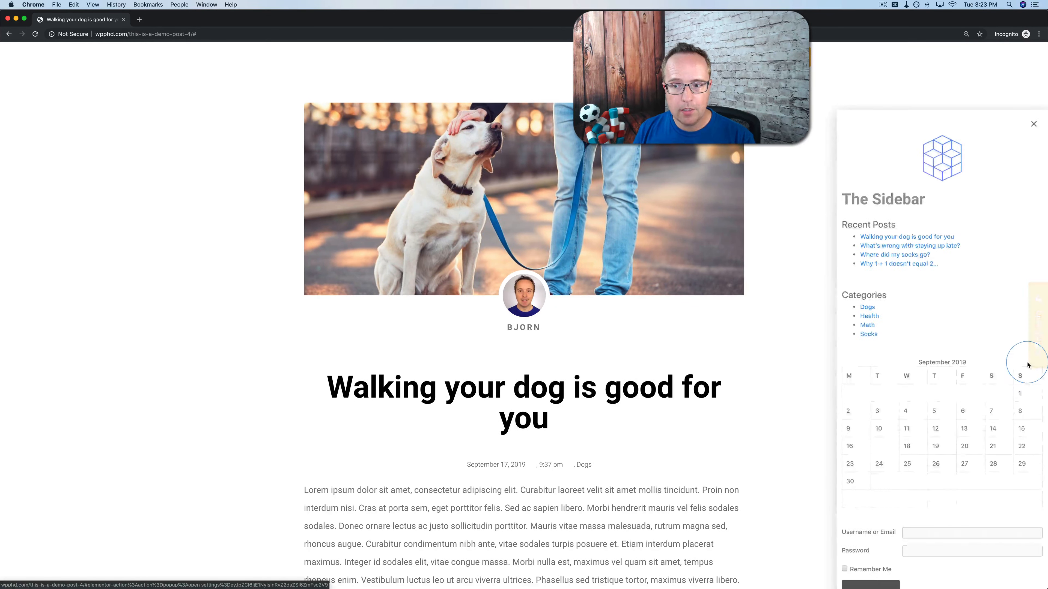
click(1033, 56)
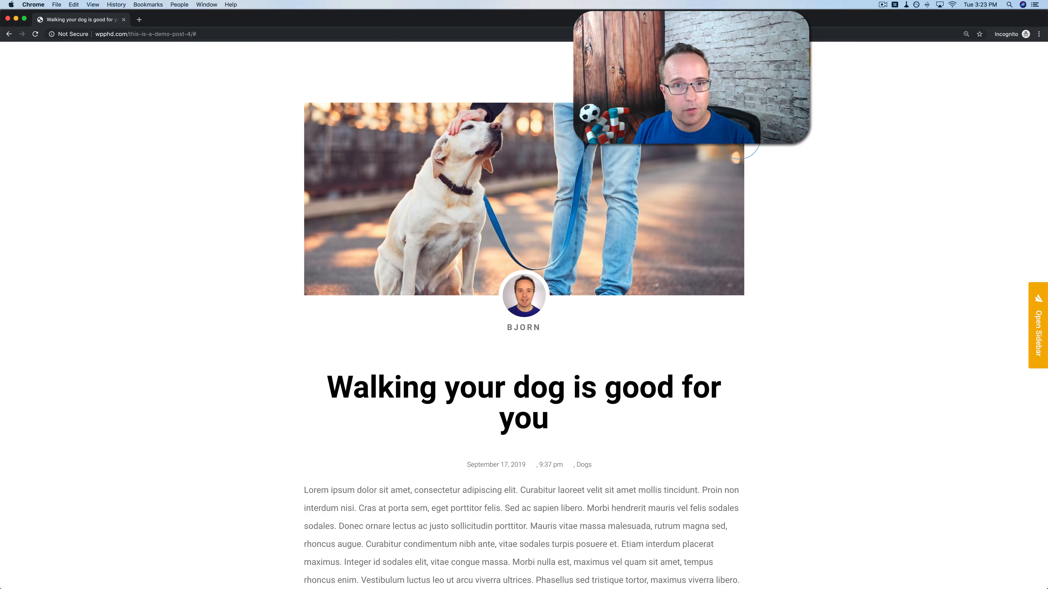
click(1038, 326)
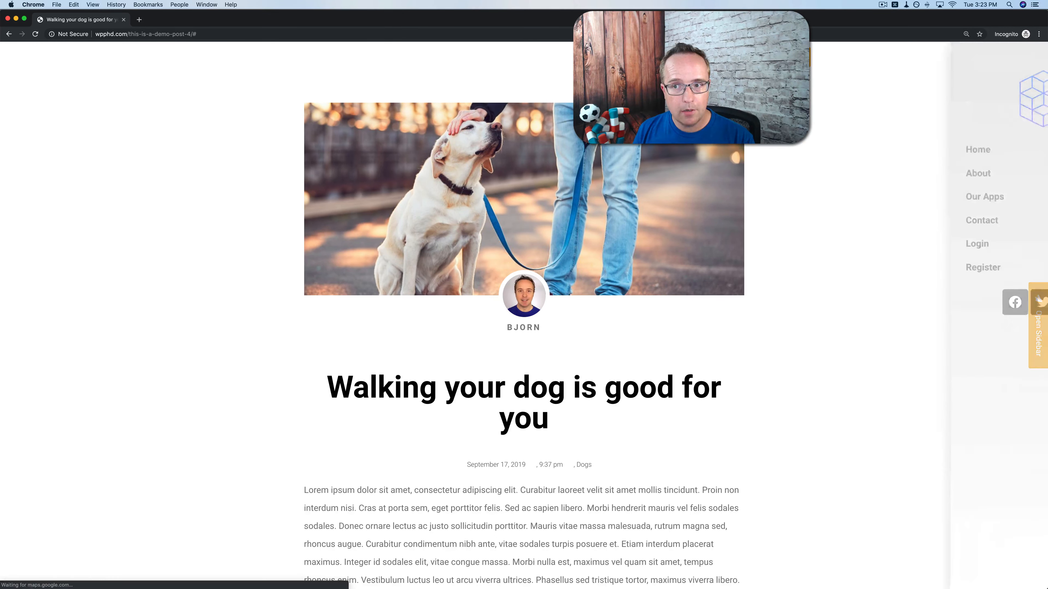
click(907, 185)
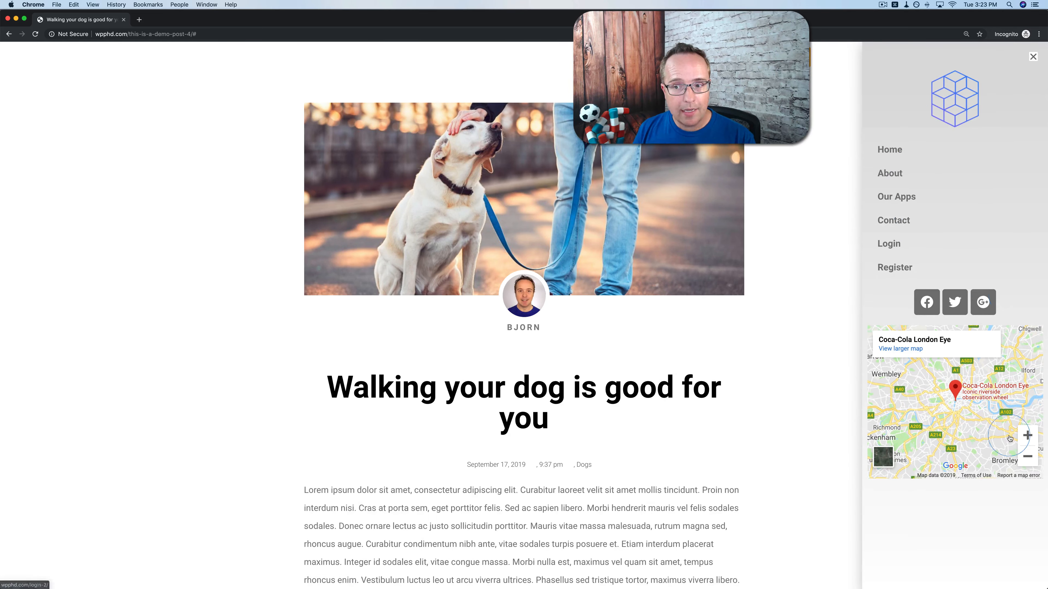
click(781, 392)
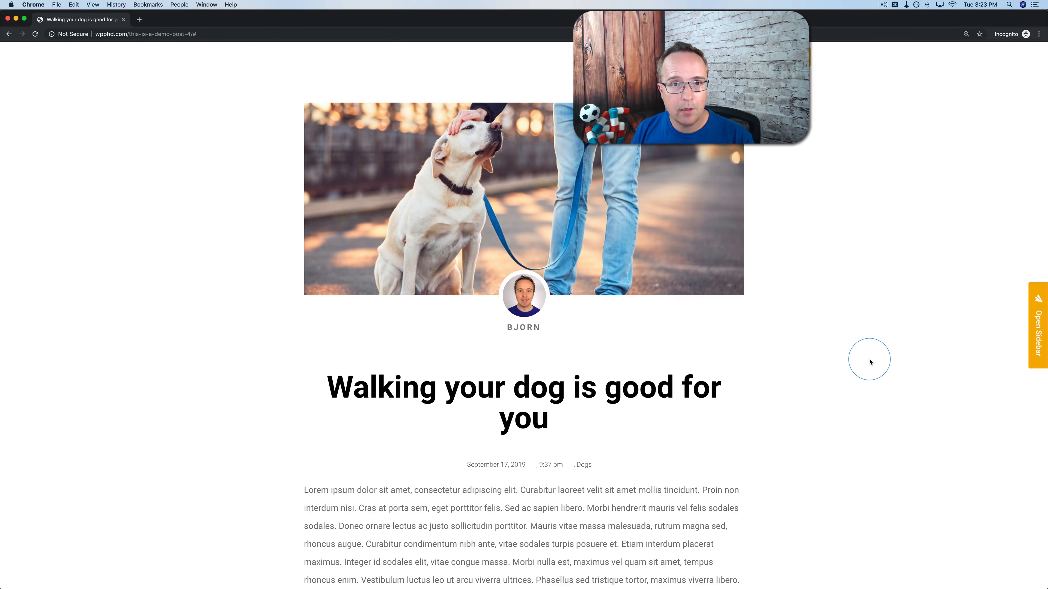
click(1040, 345)
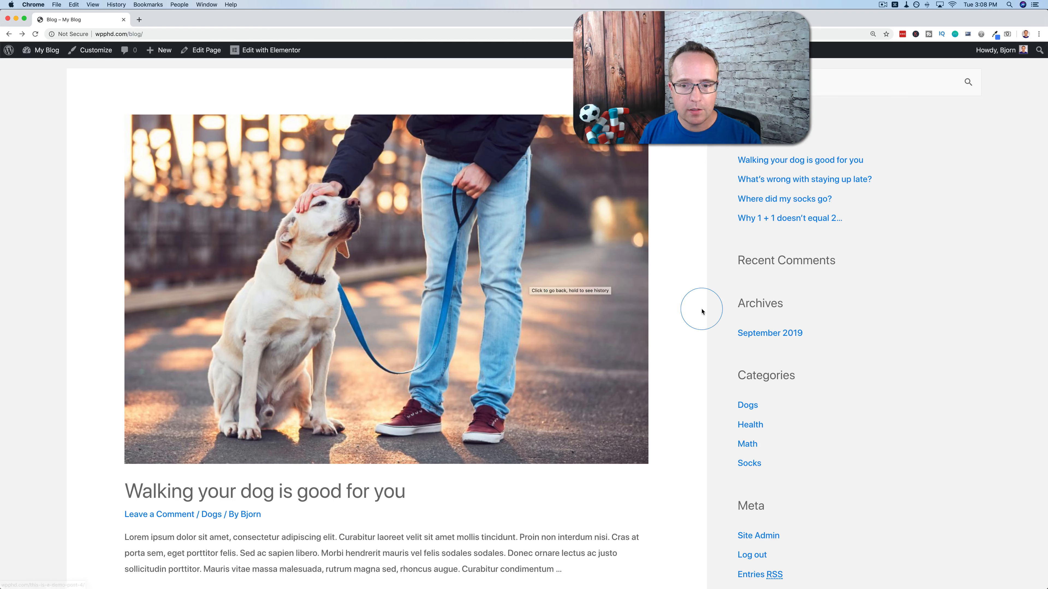
Examine the blog page and the "Walking your dog is good for you" post with their default layout and fixed sidebar
scroll(666, 308, down, 18)
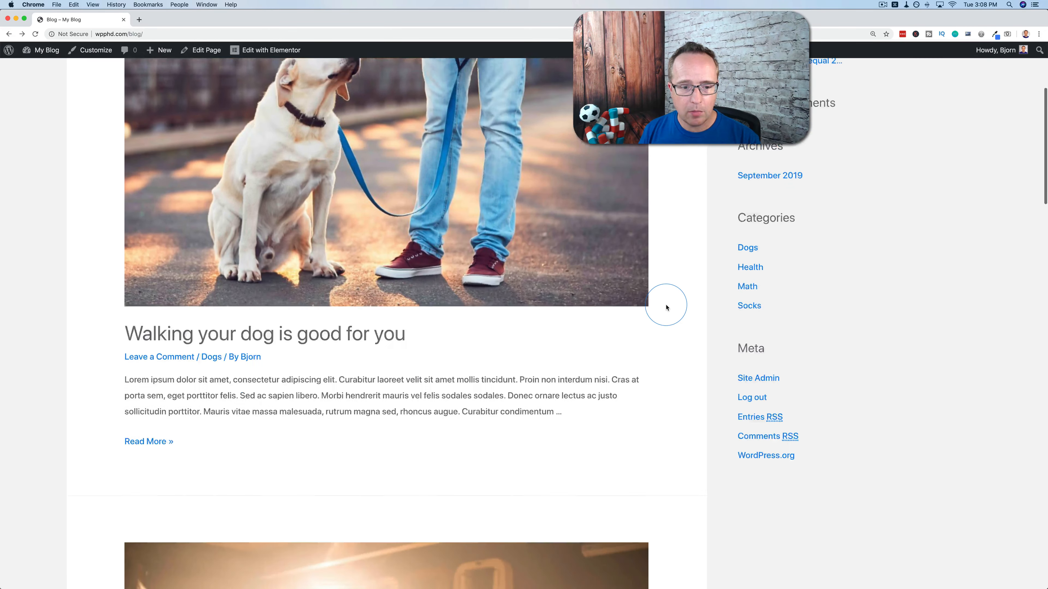
scroll(666, 308, up, 14)
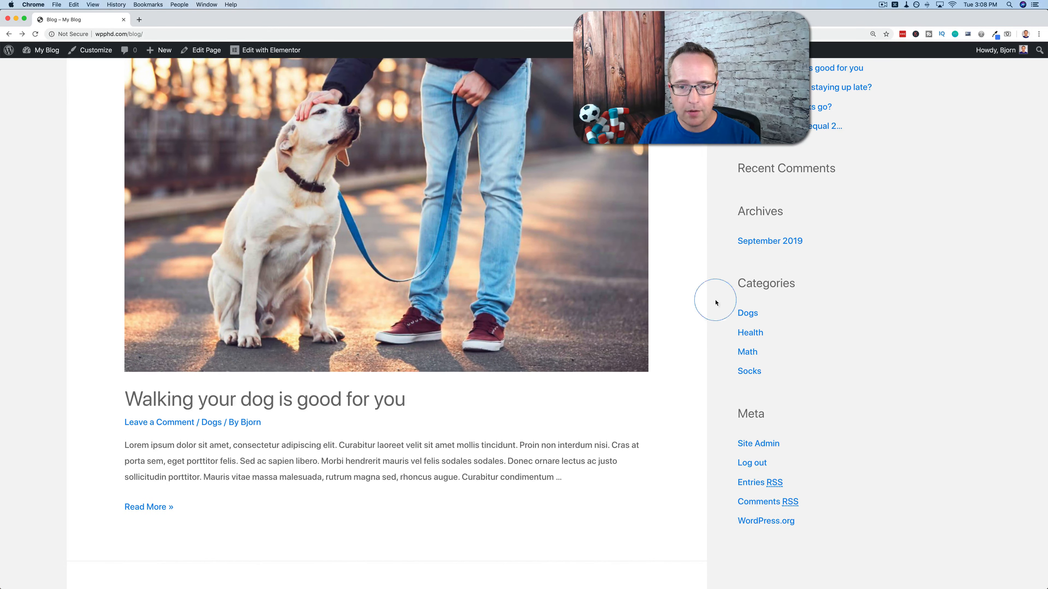
scroll(697, 302, up, 2)
click(444, 266)
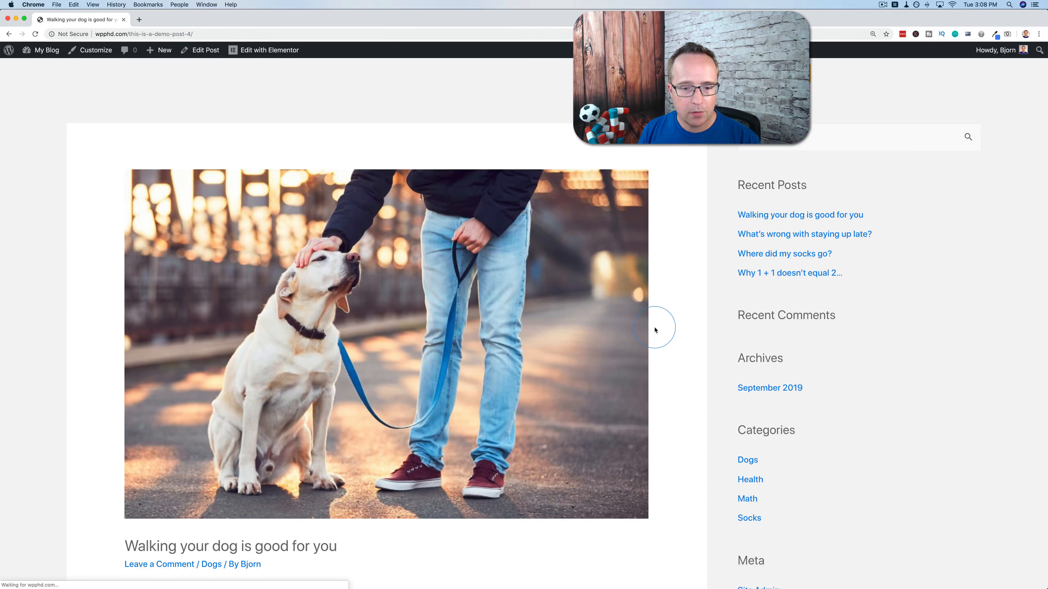
scroll(656, 330, down, 10)
scroll(655, 330, down, 4)
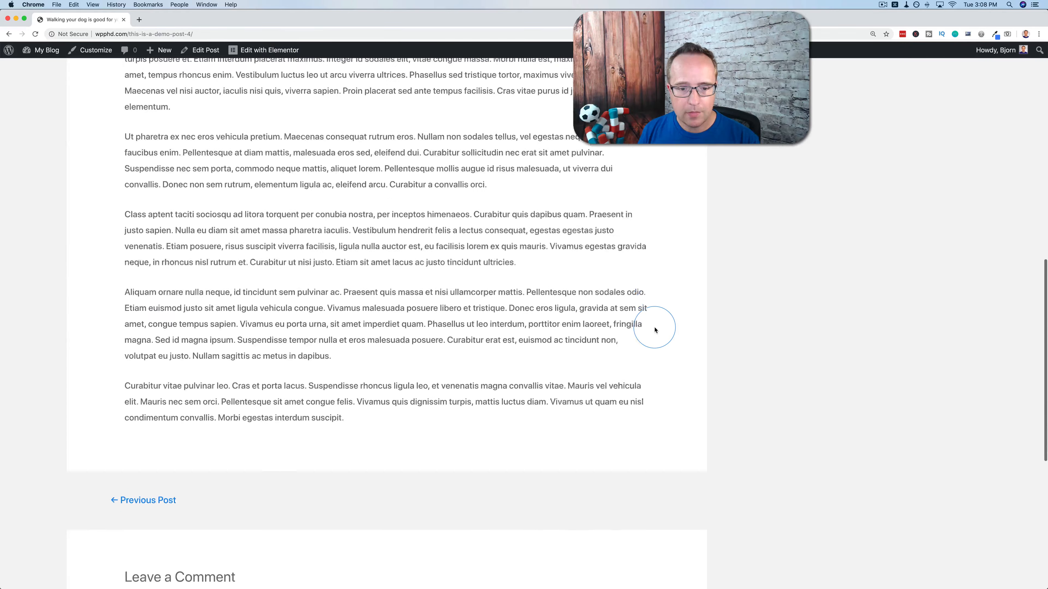
scroll(655, 330, up, 10)
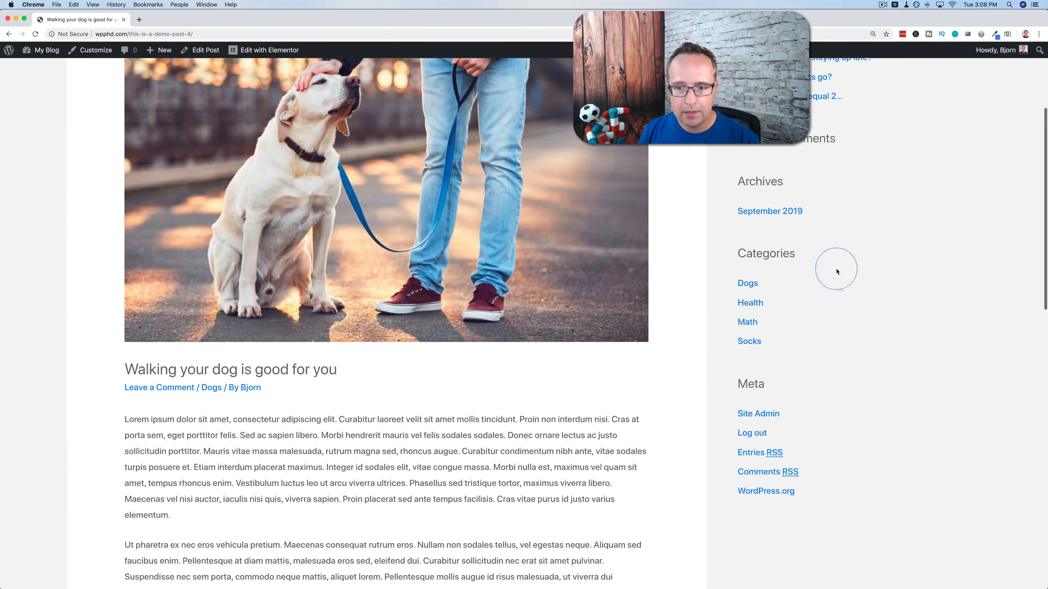
scroll(674, 243, up, 5)
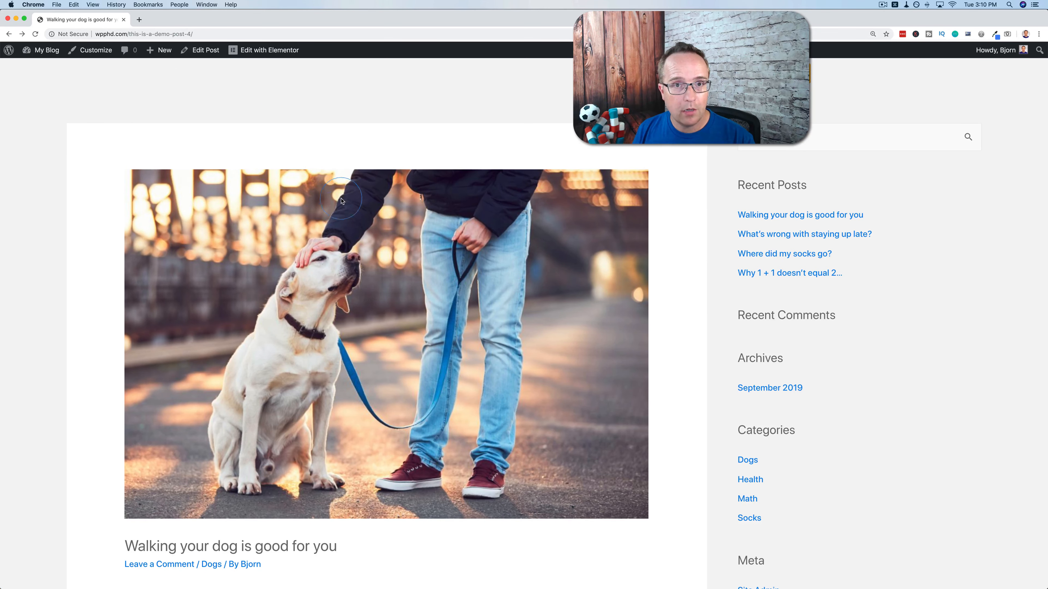
Go to the site's WordPress dashboard and open Elementor's Theme Builder templates
click(38, 67)
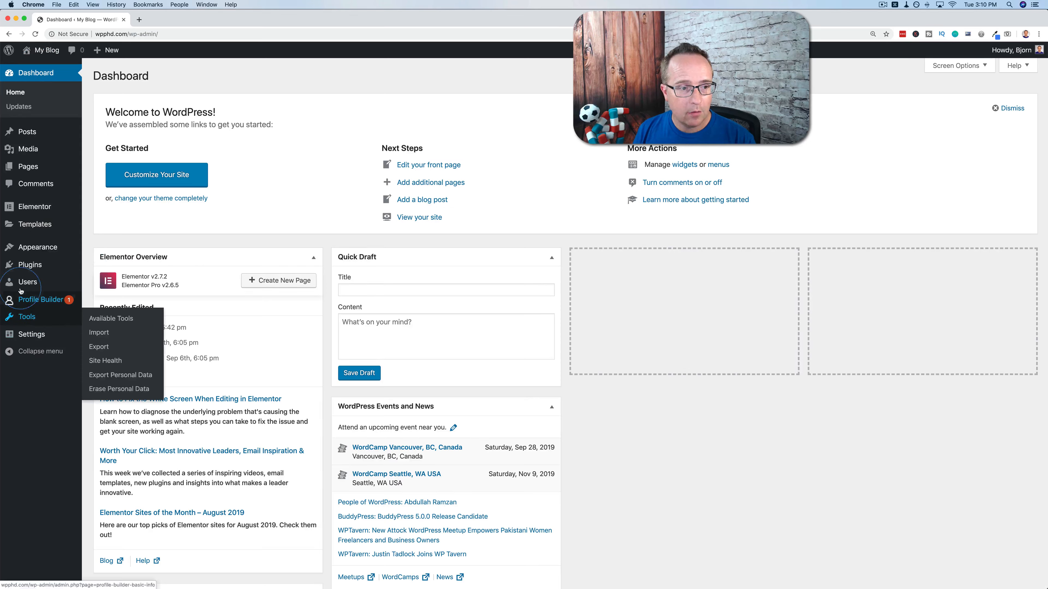
mouse_move(37, 207)
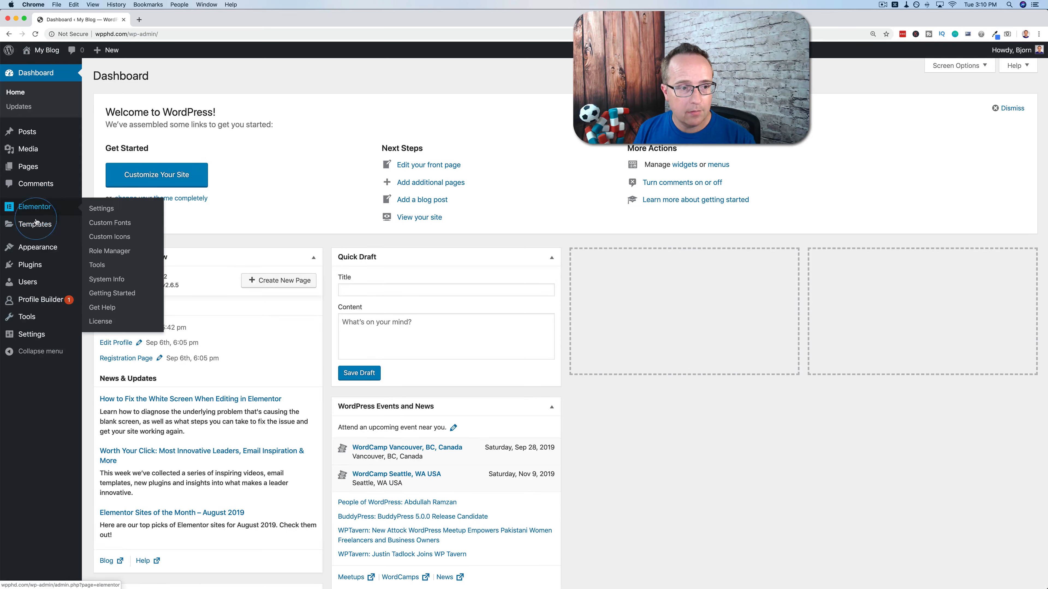
mouse_move(34, 226)
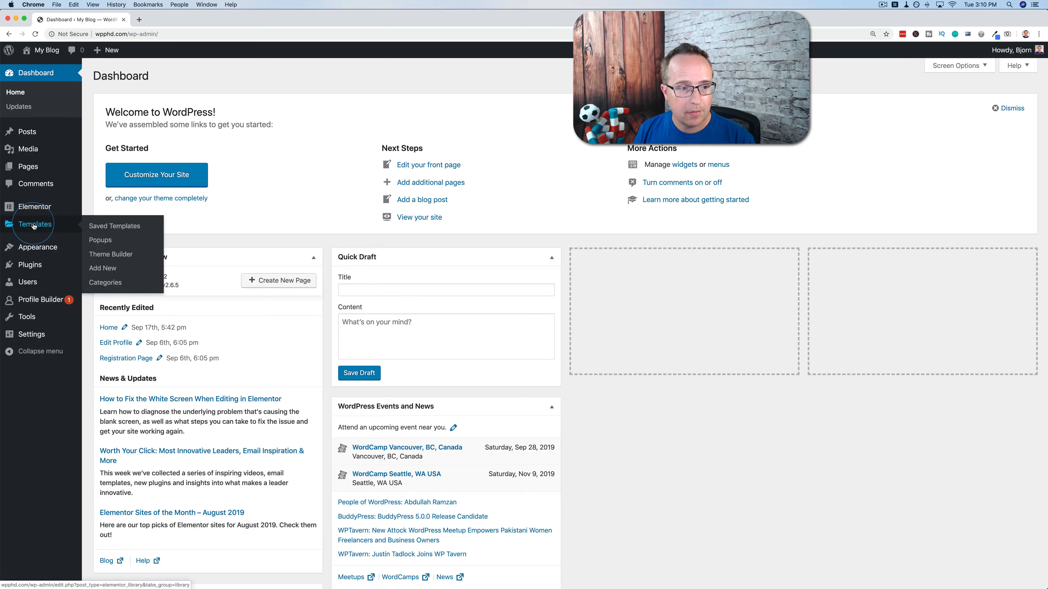
click(108, 255)
Create a new template of type Single for the Post post type, named "Blog Template"
click(191, 77)
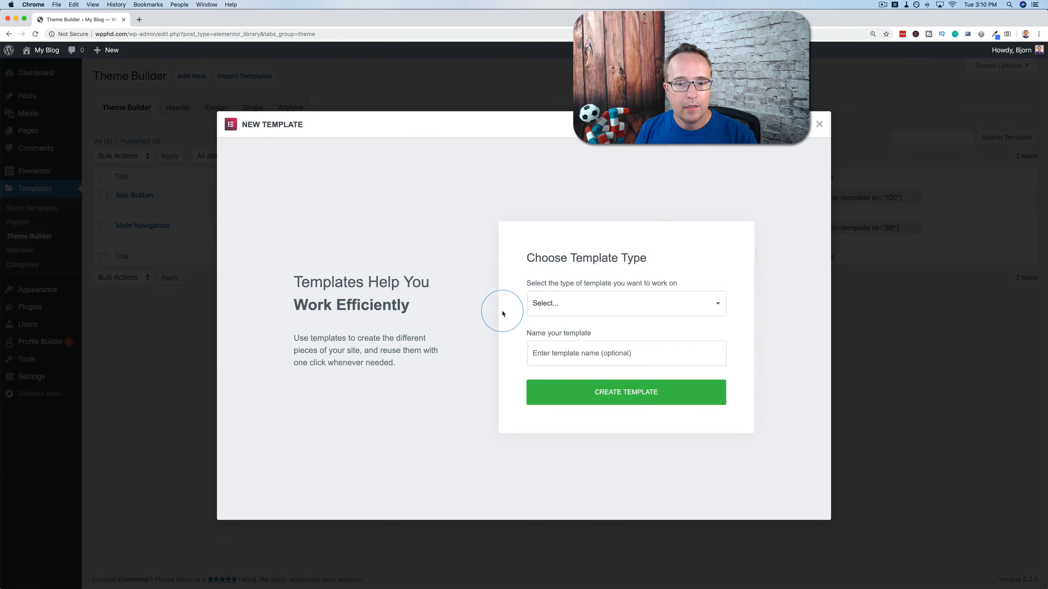
click(552, 304)
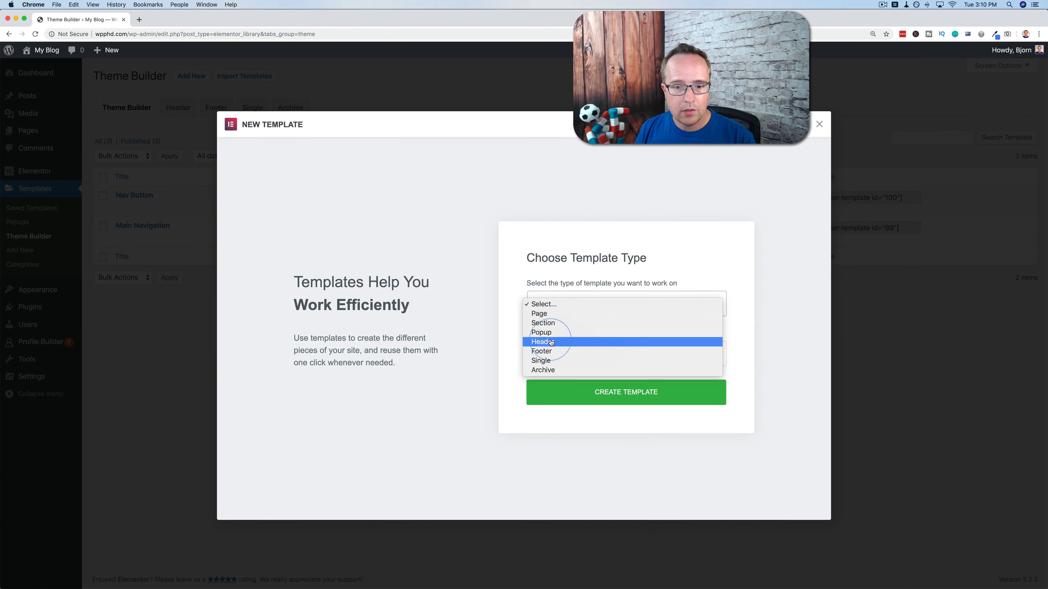
click(545, 361)
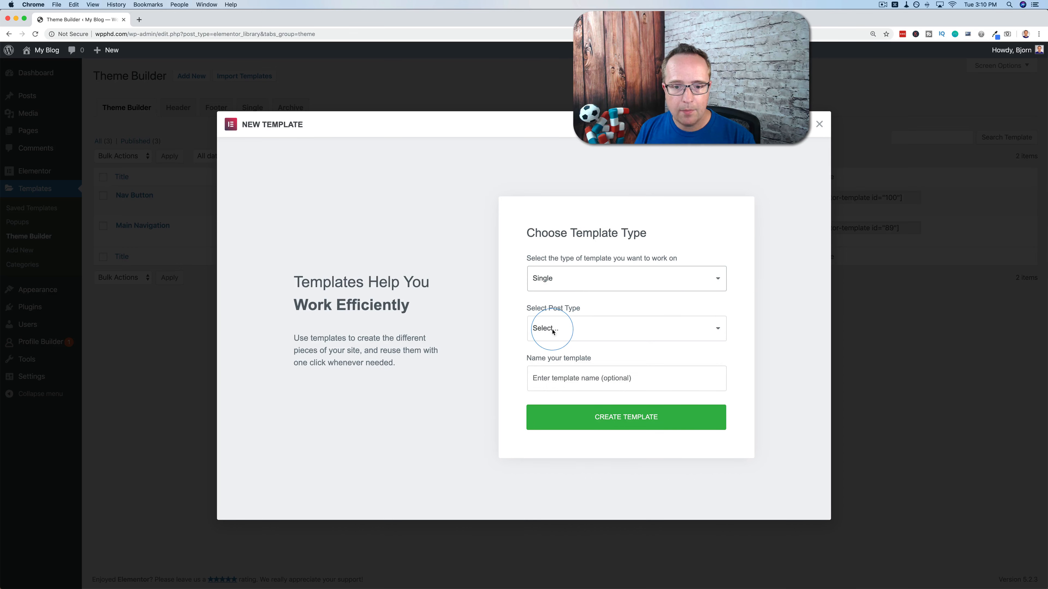
click(538, 329)
click(545, 339)
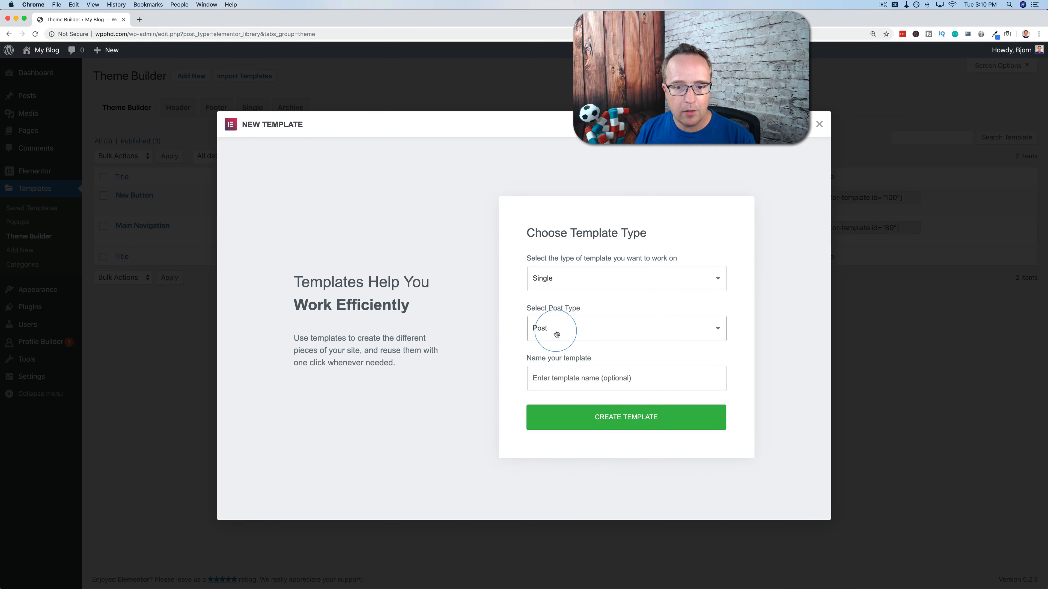
click(550, 377)
text(Blog Template)
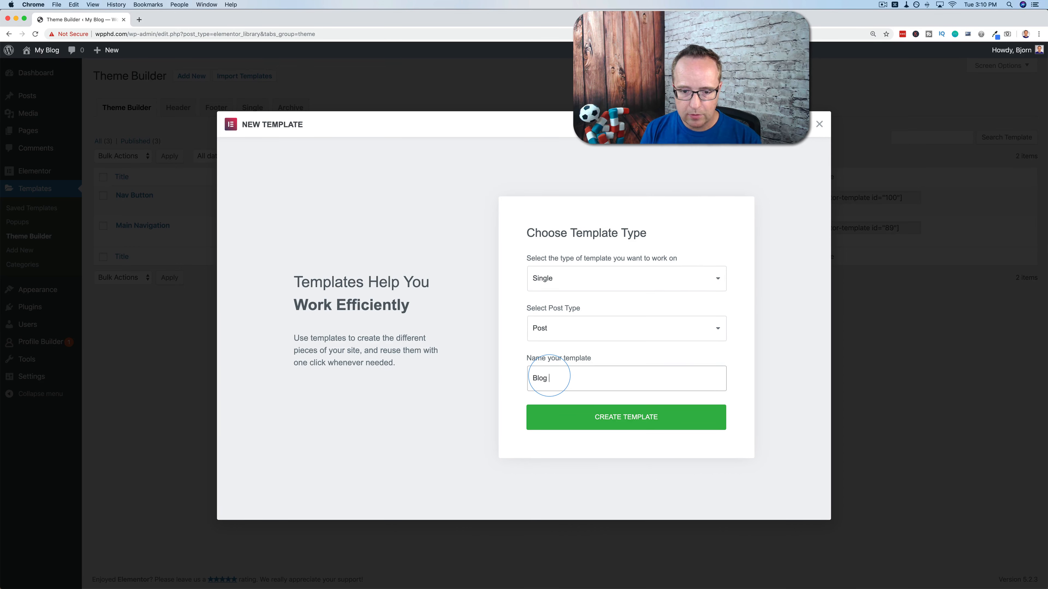
click(624, 428)
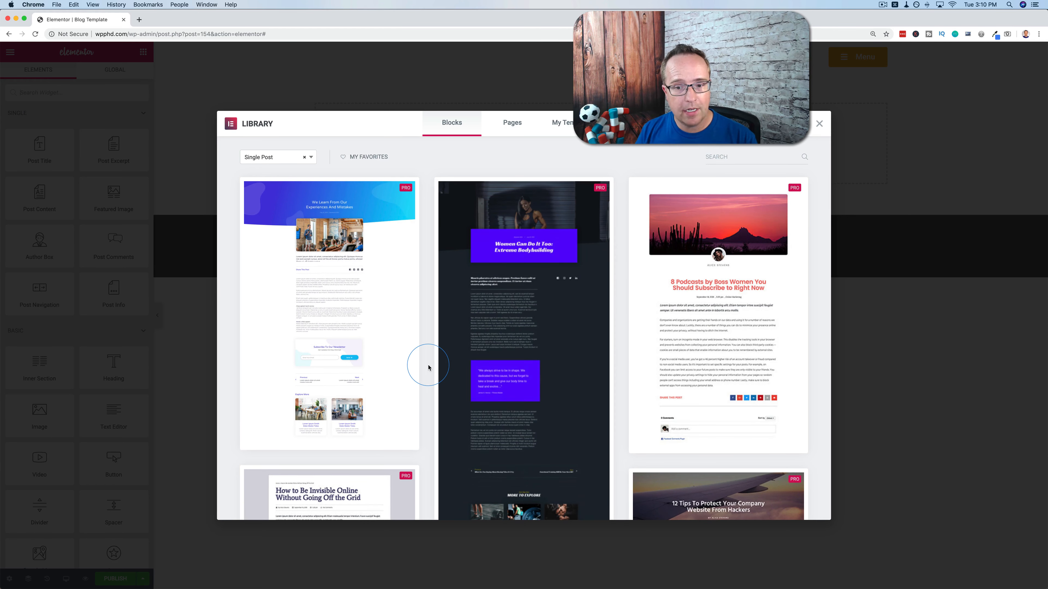
Preview the "8 Podcasts by Boss Women You Should Subscribe to Right Now" single post block, insert it, and review the layout
mouse_move(713, 246)
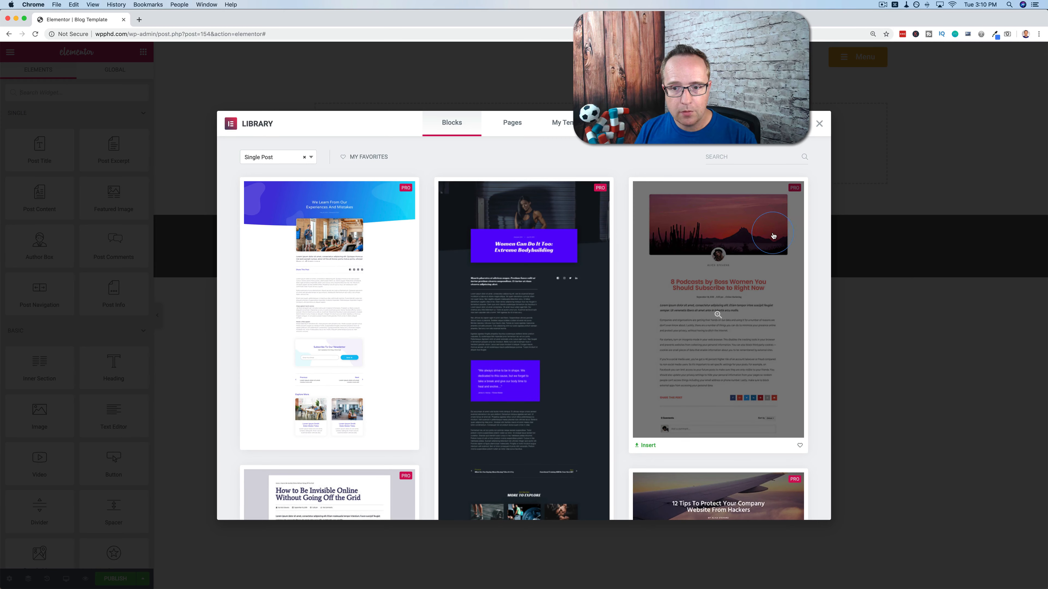
click(776, 236)
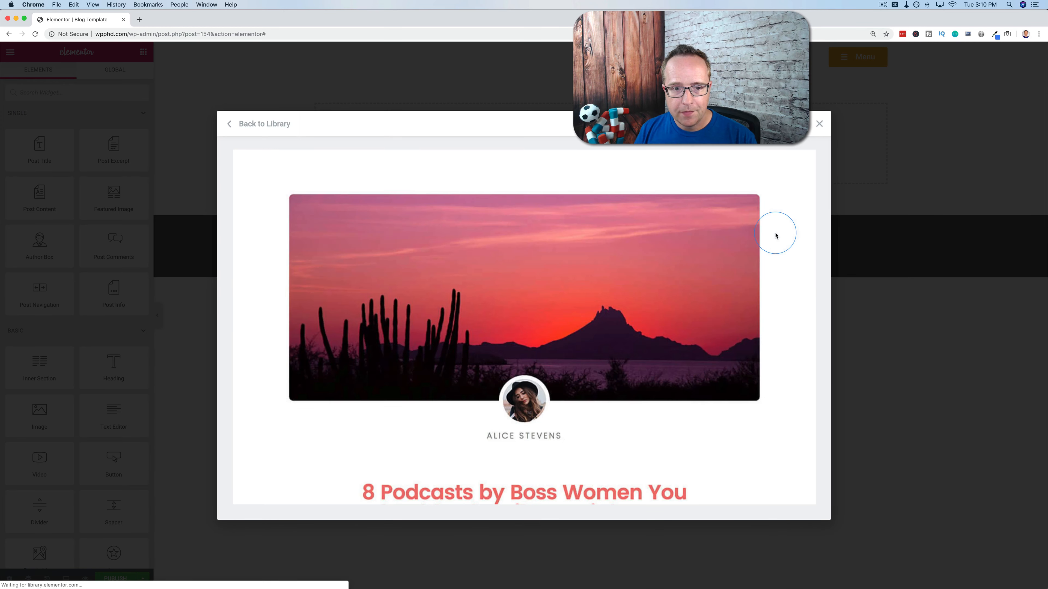
scroll(678, 327, down, 10)
scroll(783, 153, up, 10)
click(776, 126)
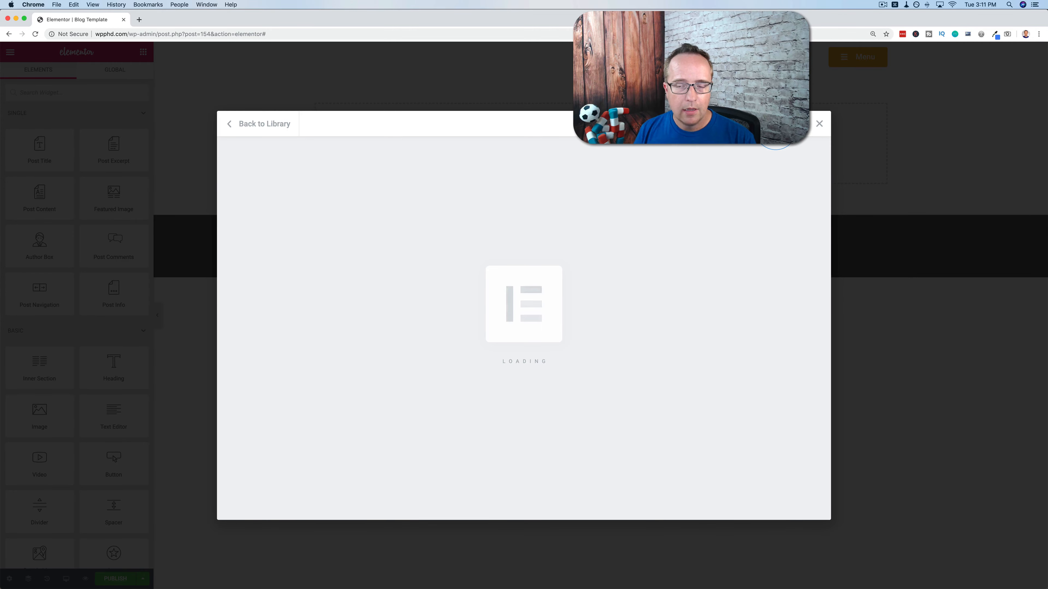
scroll(867, 169, down, 15)
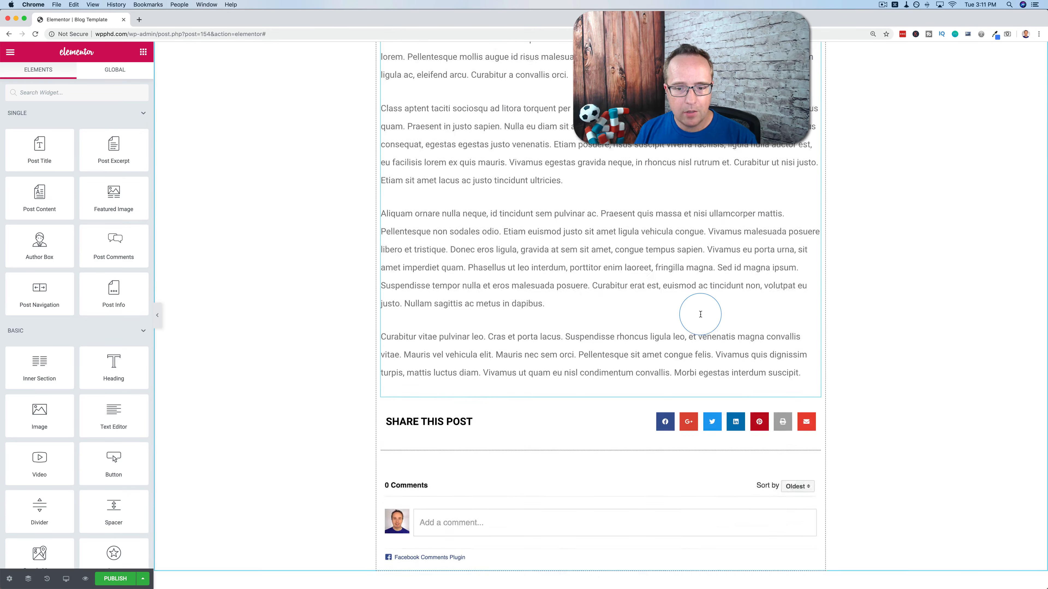
scroll(701, 315, up, 15)
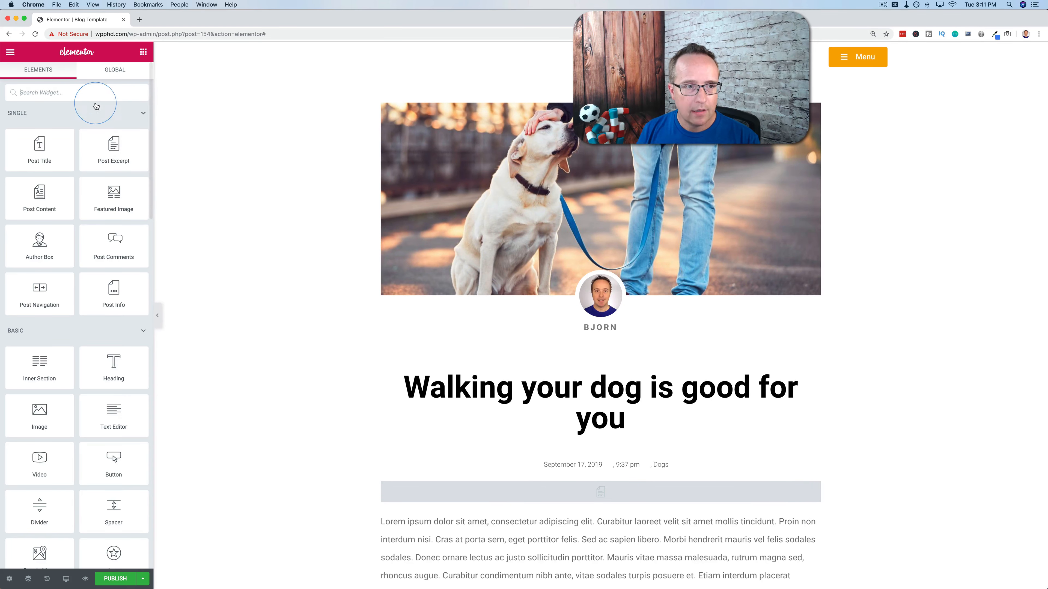
Add a Button widget below the Facebook comments and set its text to "Open Sidebar"
text(button)
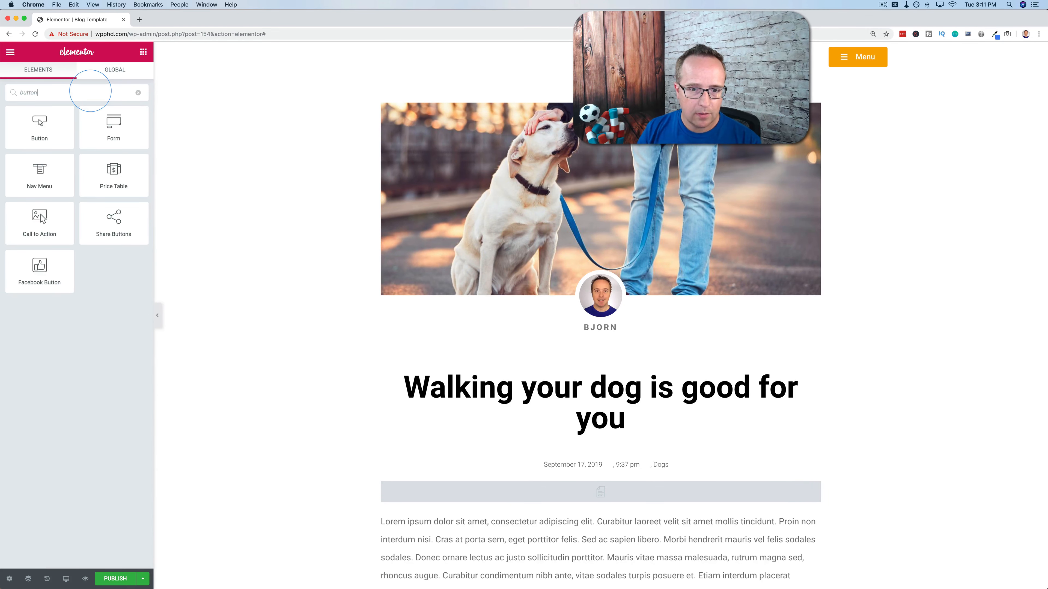
scroll(461, 293, down, 15)
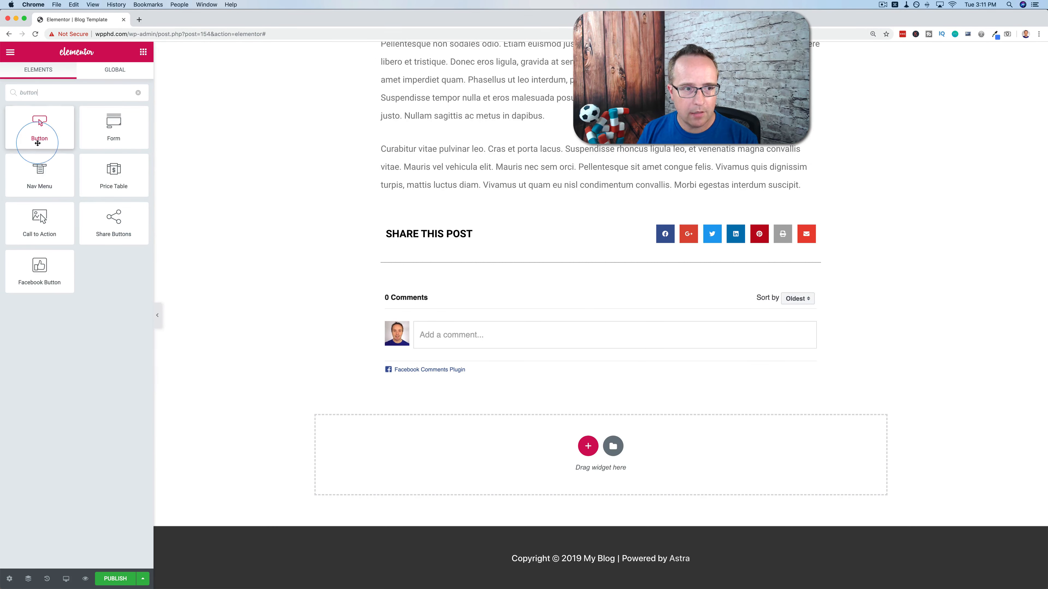
drag(37, 142, 524, 369)
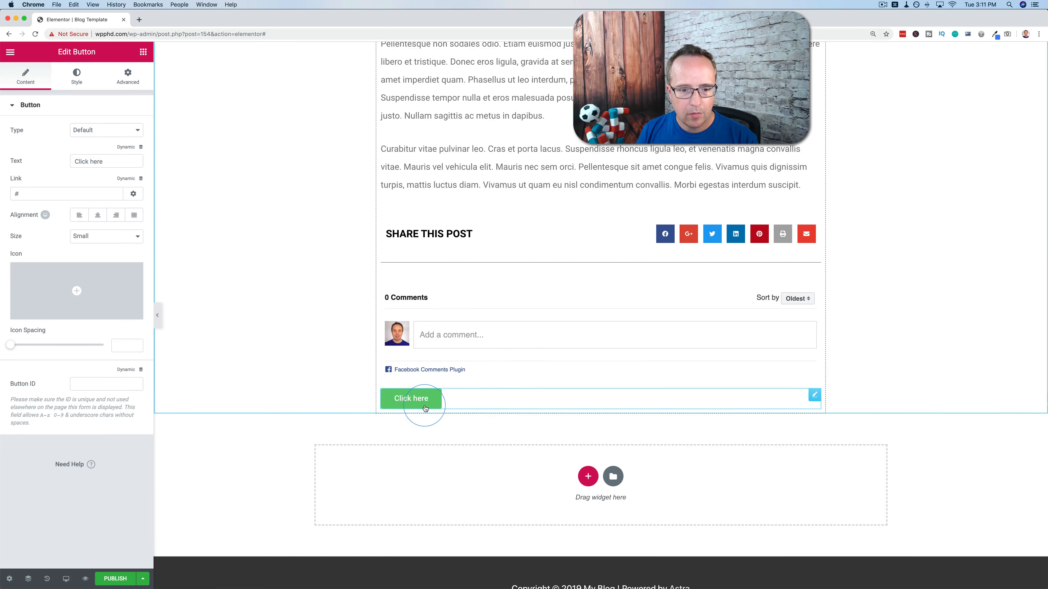
scroll(210, 215, down, 2)
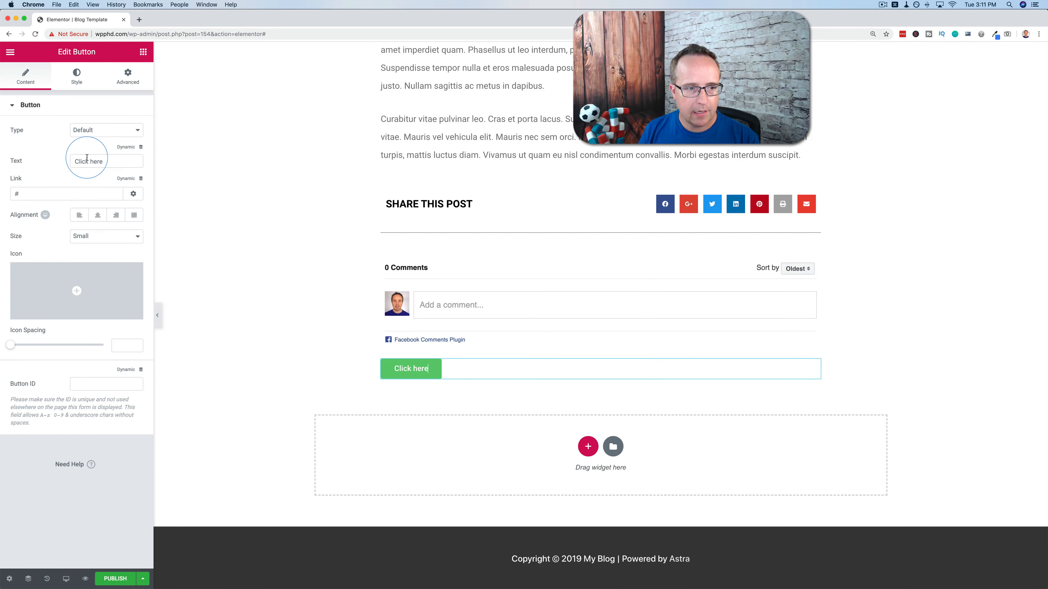
text(Open Sidebar)
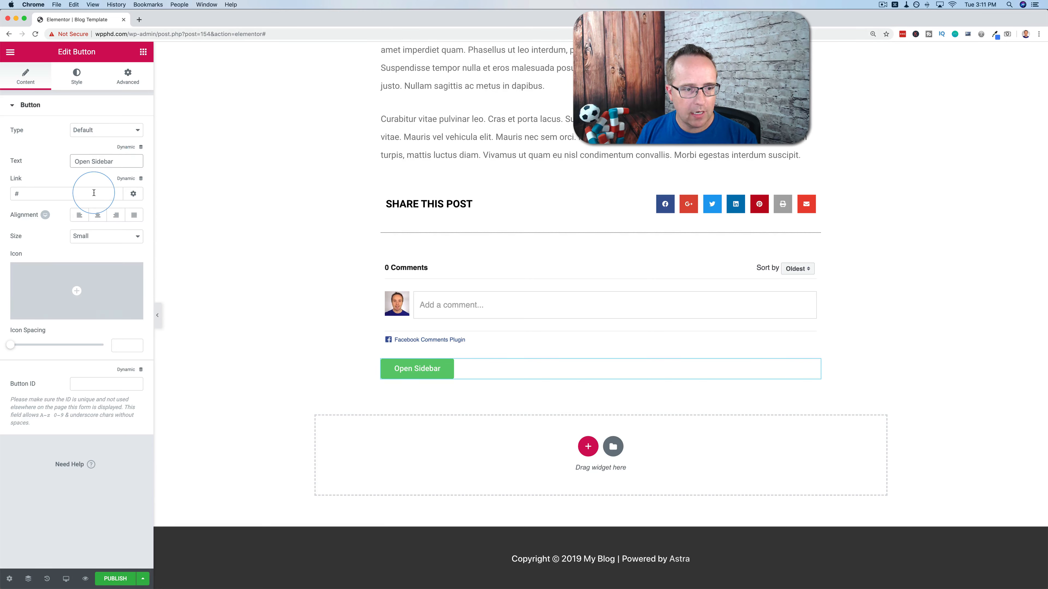
Add the solid paper plane icon to the Open Sidebar button and increase the icon spacing
click(75, 290)
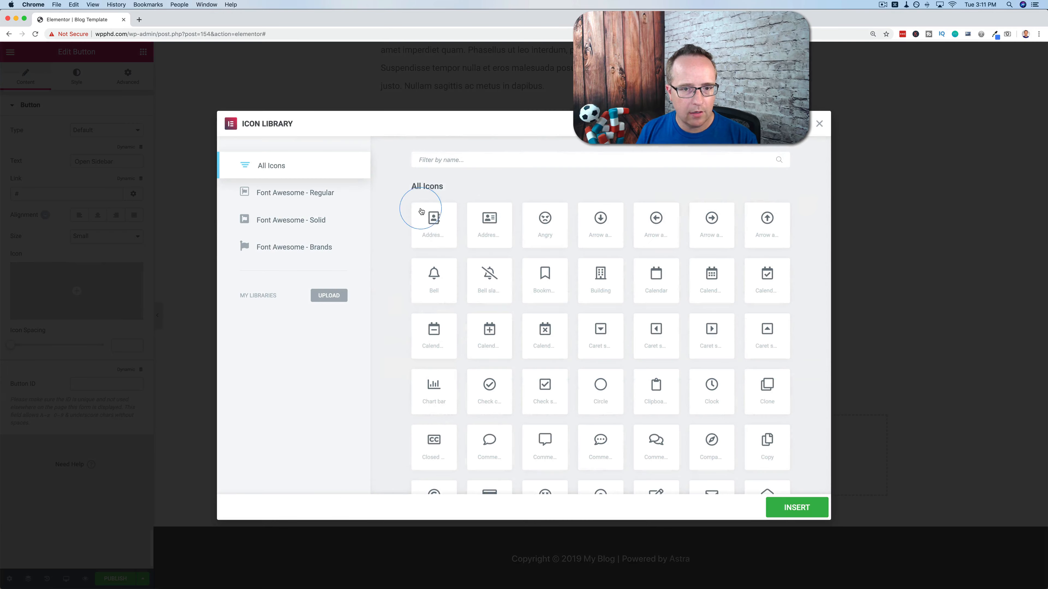
text(air )
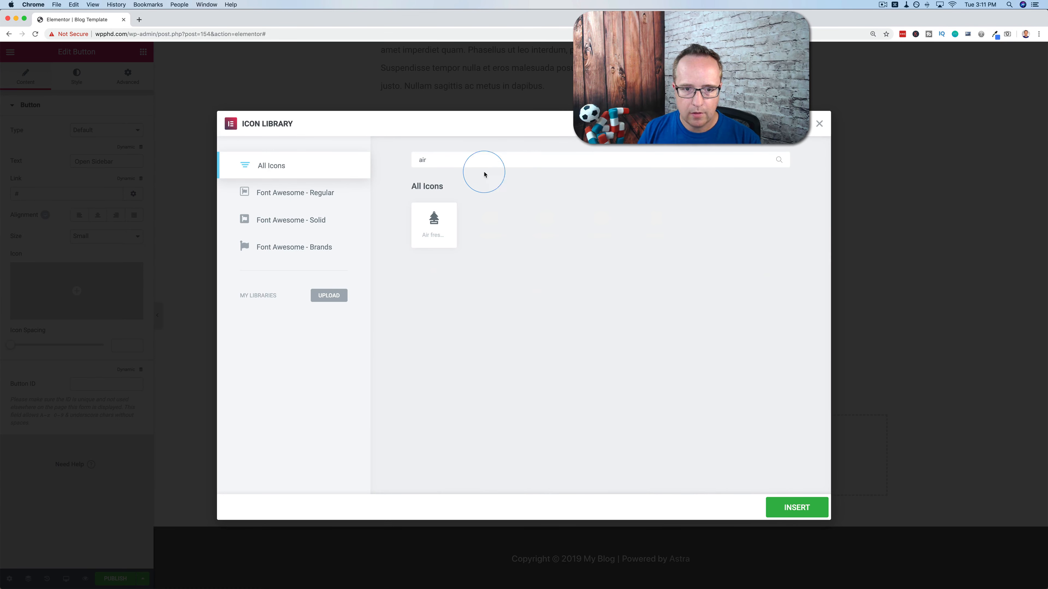
text( apapa)
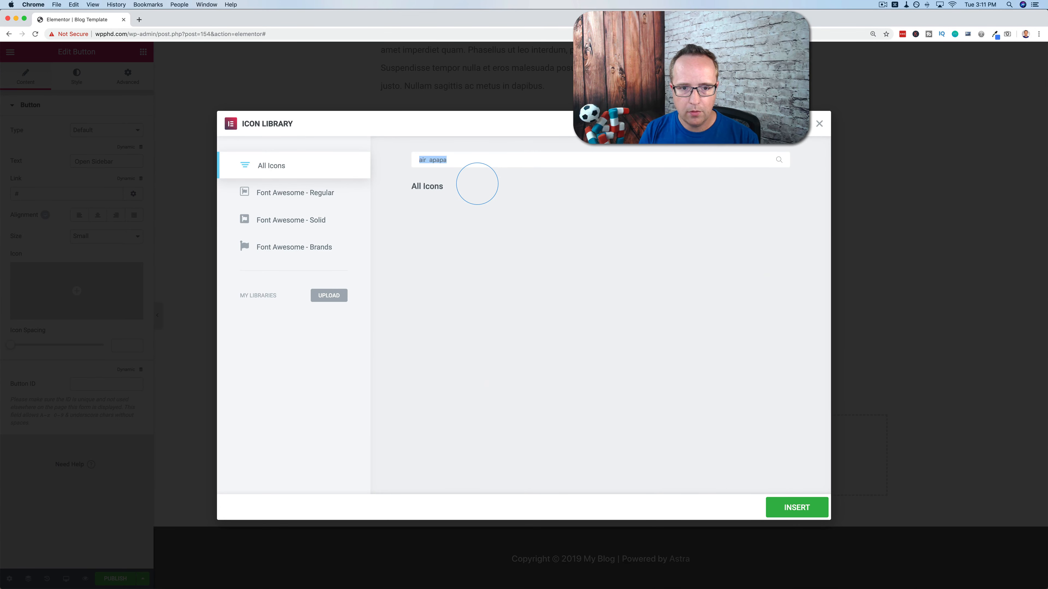
key(BackSpace)
text(paper)
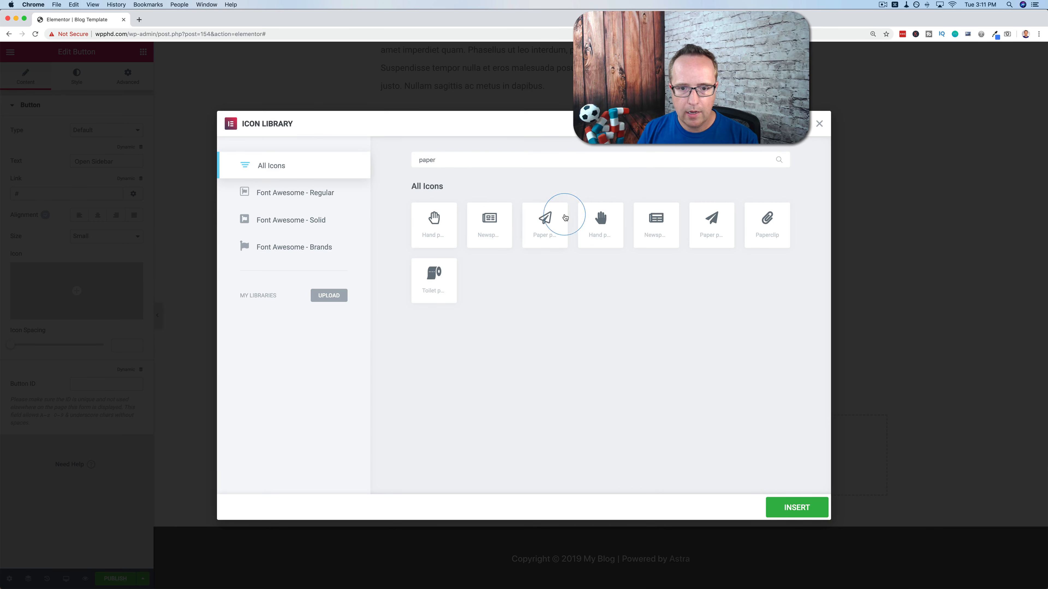
click(701, 234)
click(784, 507)
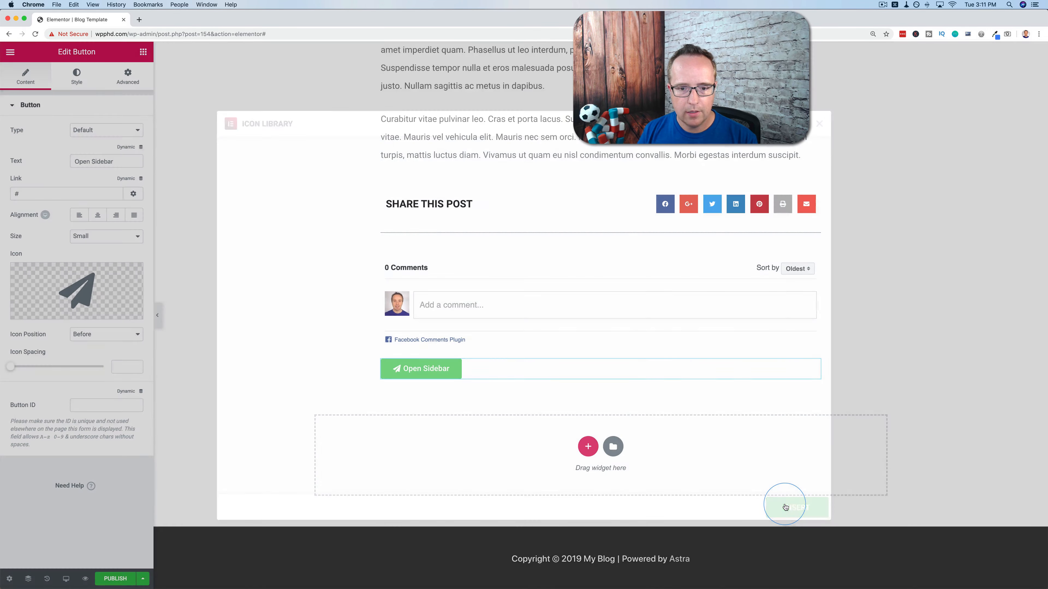
drag(15, 371, 41, 370)
Set the Open Sidebar button's background color to orange, similar to the Menu button in the header
click(97, 81)
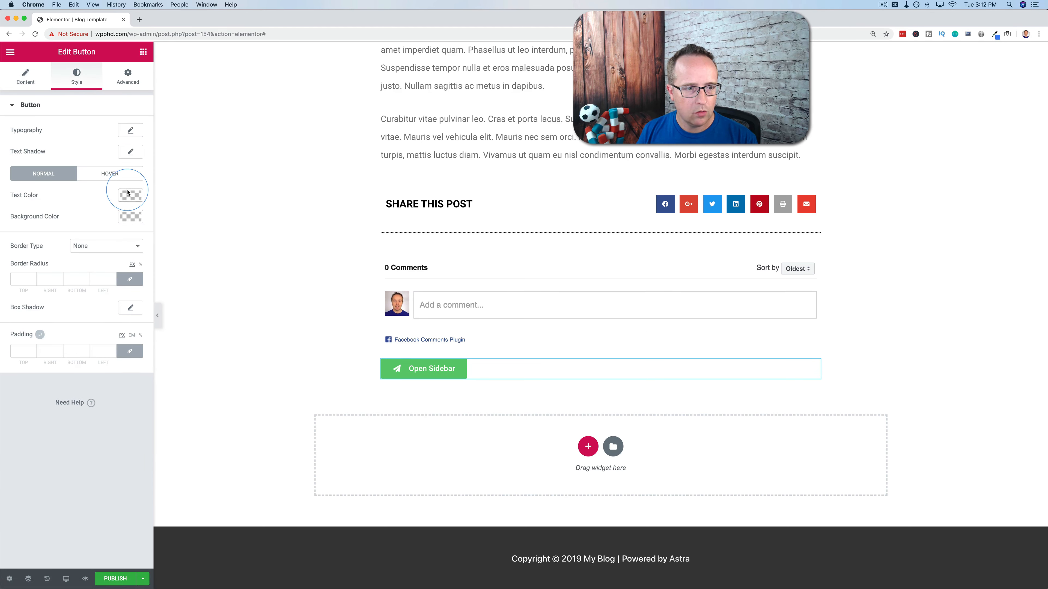
click(132, 217)
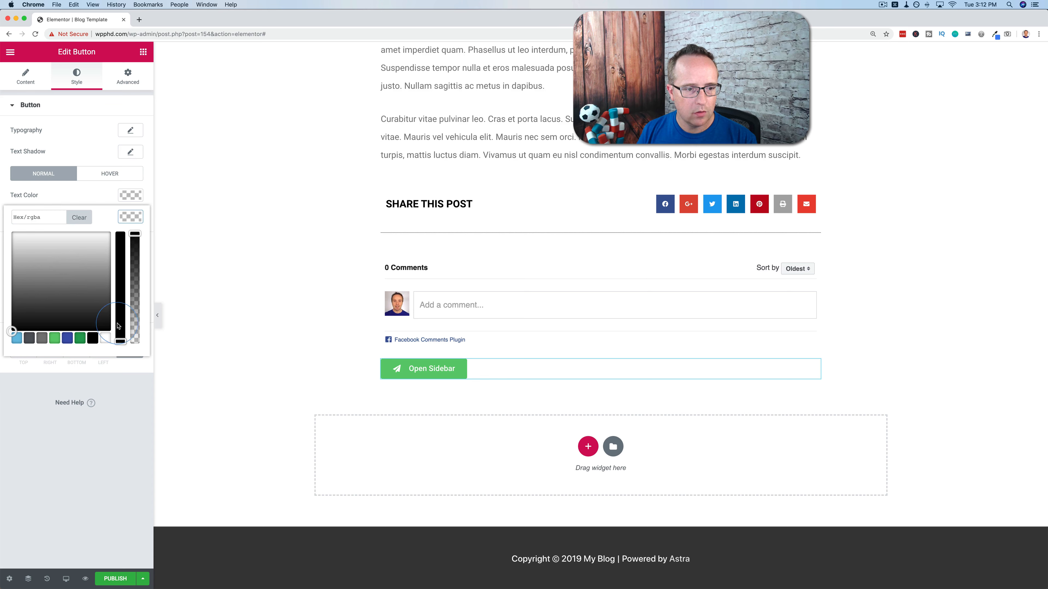
drag(121, 341, 120, 228)
click(24, 235)
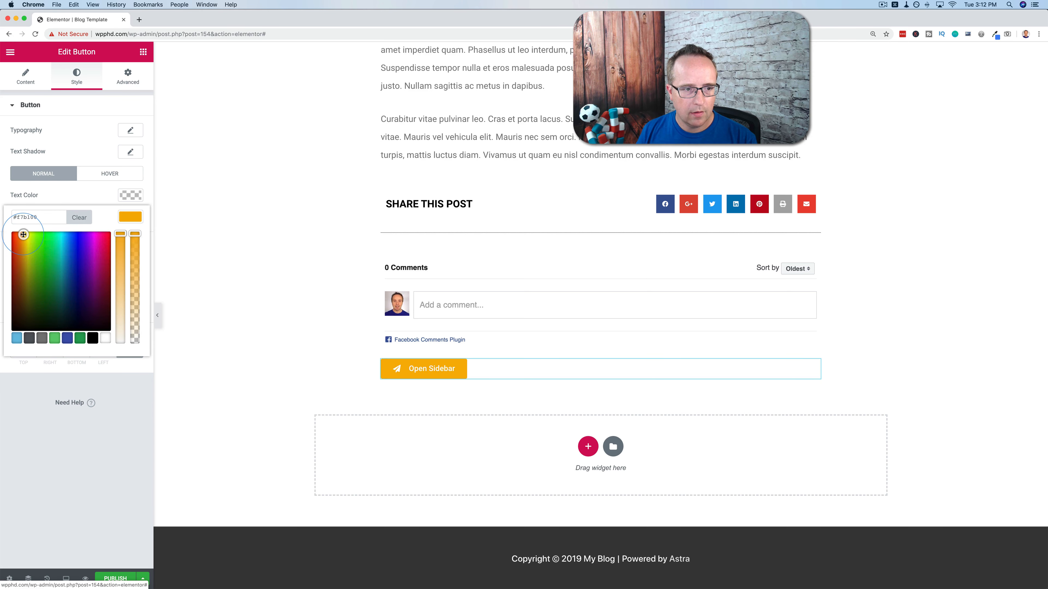
click(132, 217)
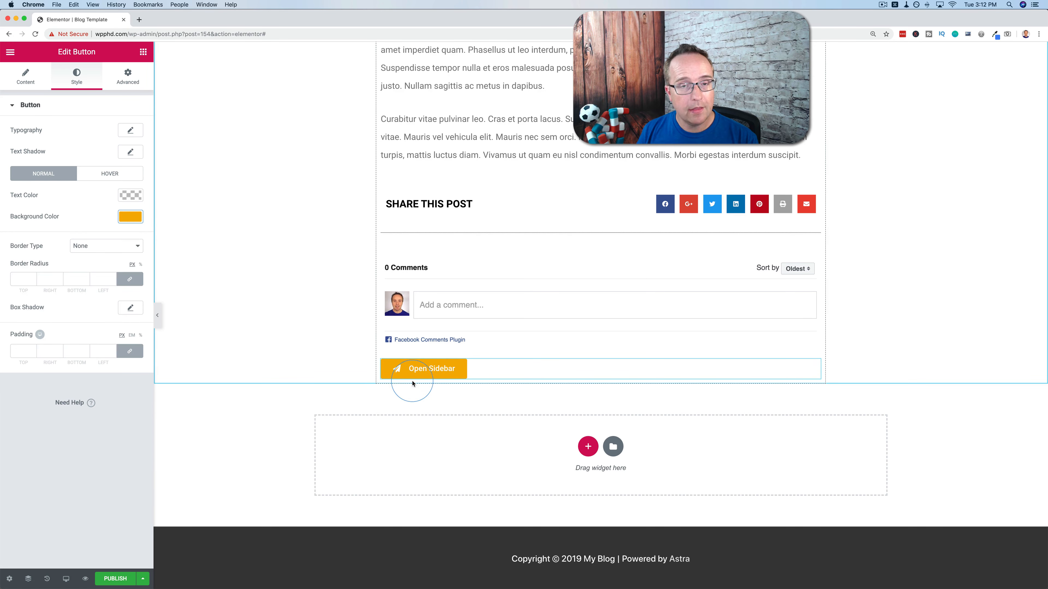
Set the button's custom positioning width to Inline (auto), comparing it with the Default width
click(137, 80)
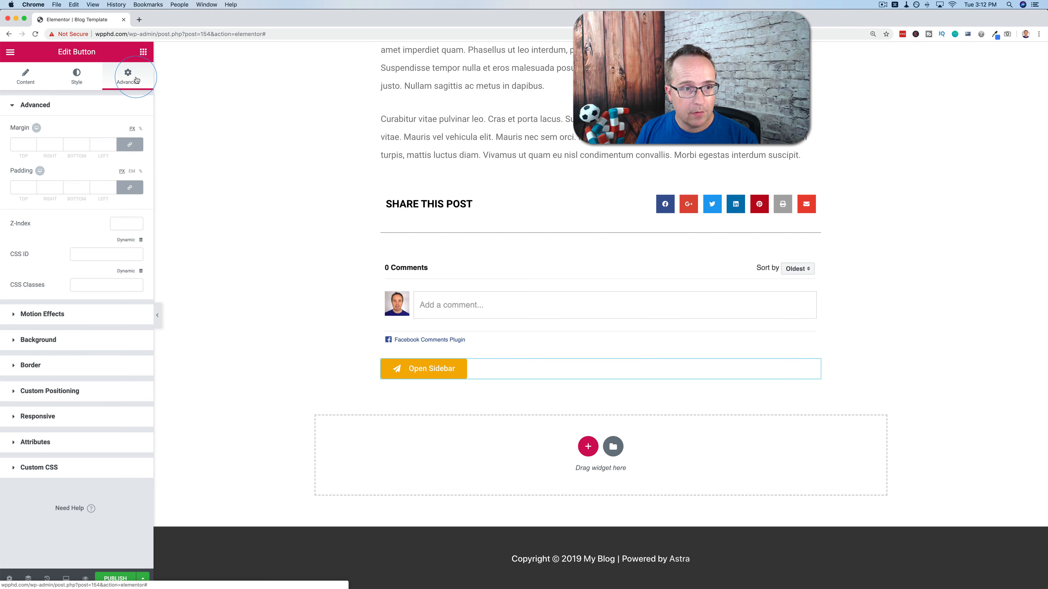
click(37, 393)
click(110, 233)
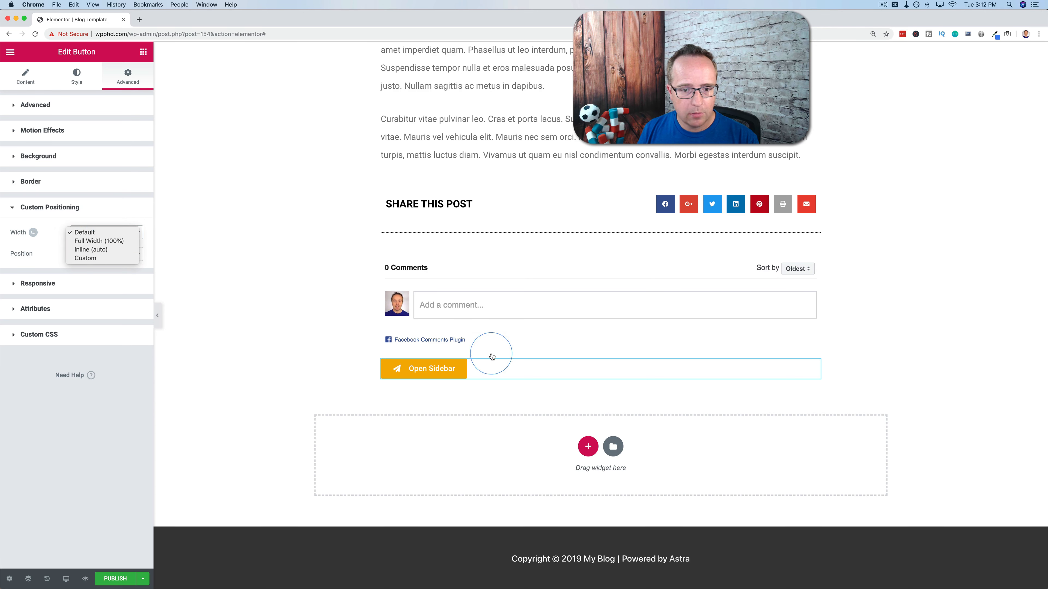
click(96, 251)
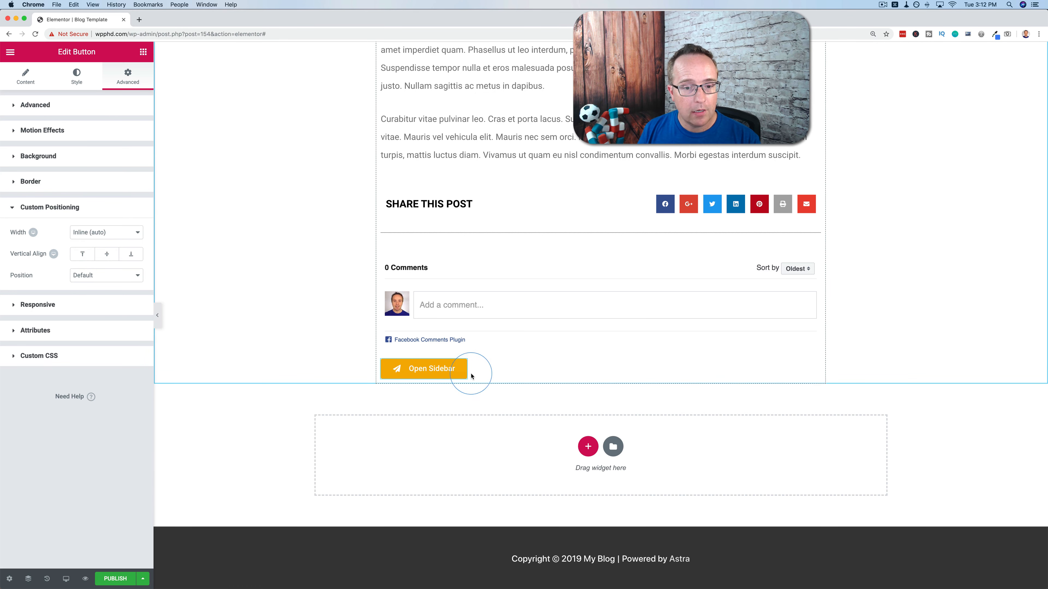
click(126, 233)
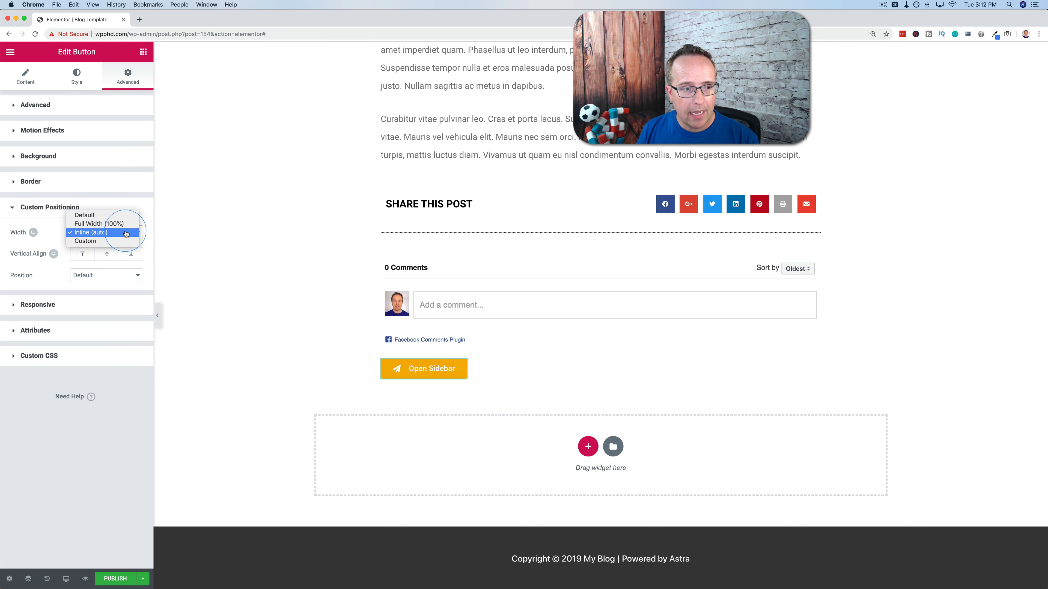
click(85, 215)
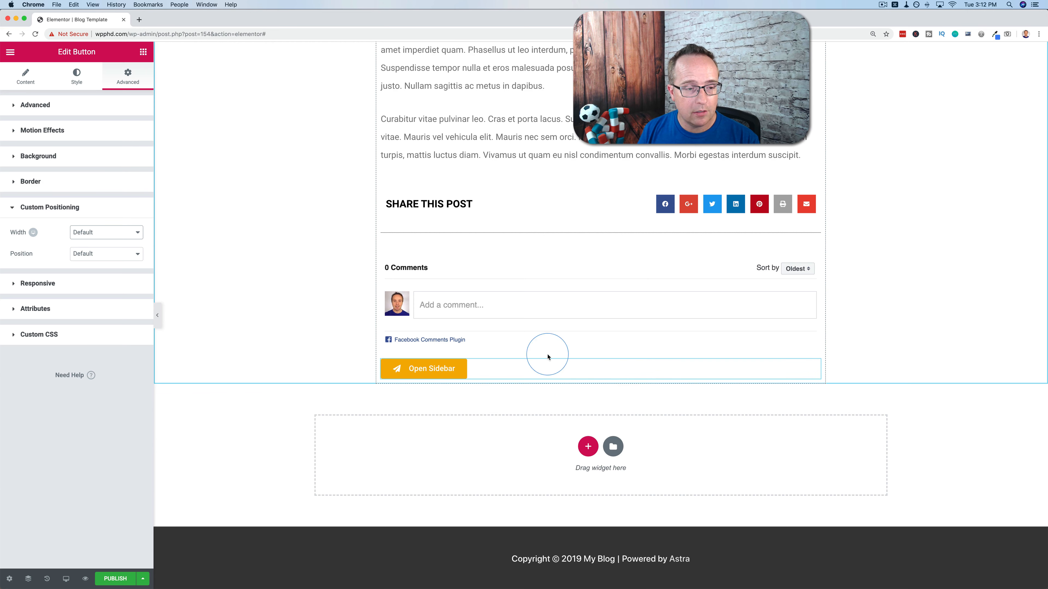
click(110, 232)
click(96, 252)
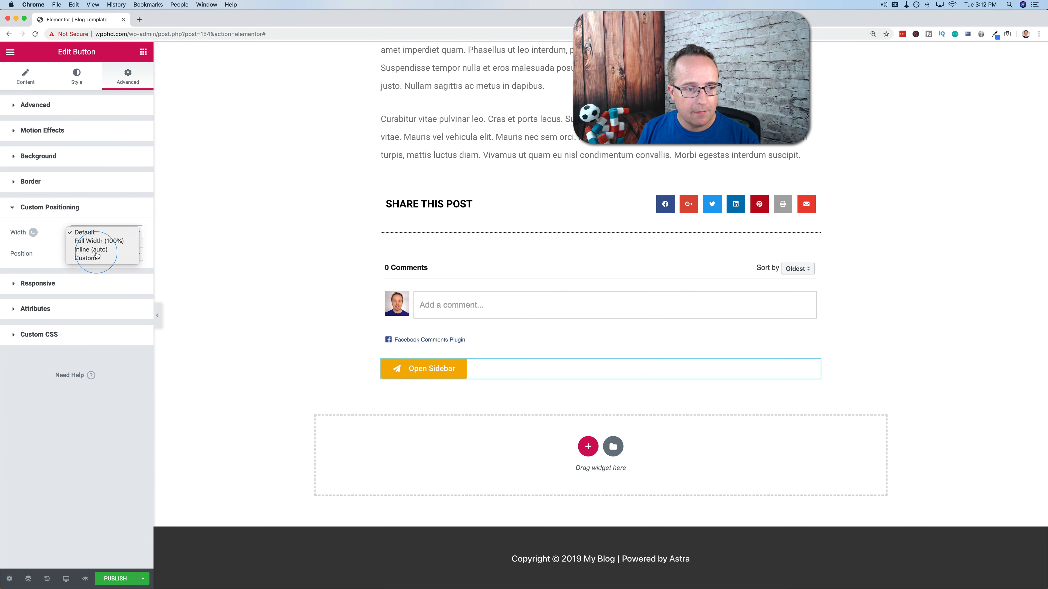
Give the button the CSS class sidebar_button and rotate it with the custom CSS ".sidebar_button {transform: rotate(90deg);}"
click(14, 108)
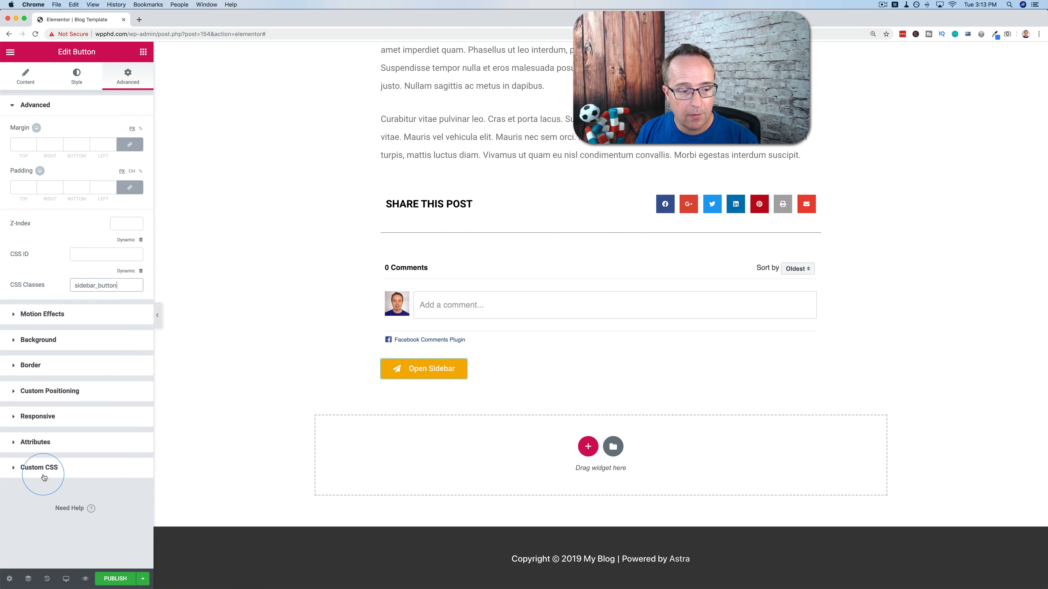
click(33, 471)
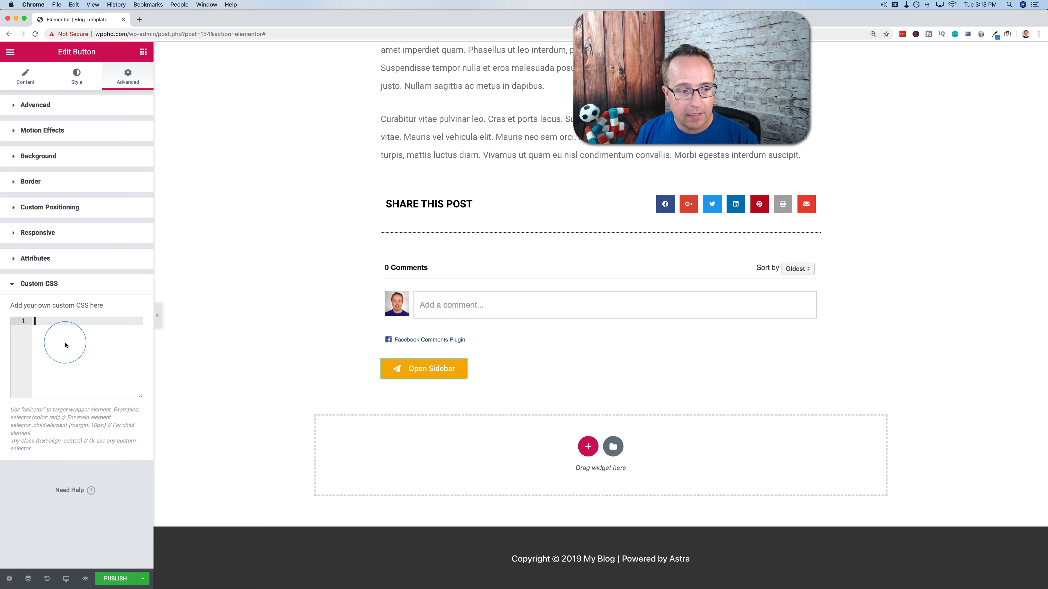
text(.sidebar_button {transform: rotate(90deg);})
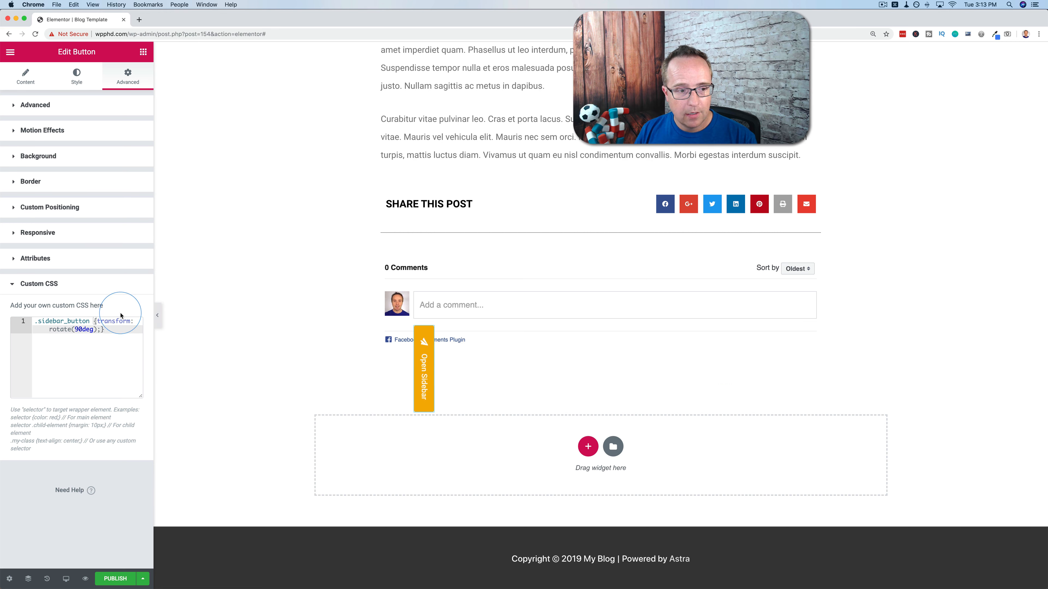
key(super+a)
key(super+x)
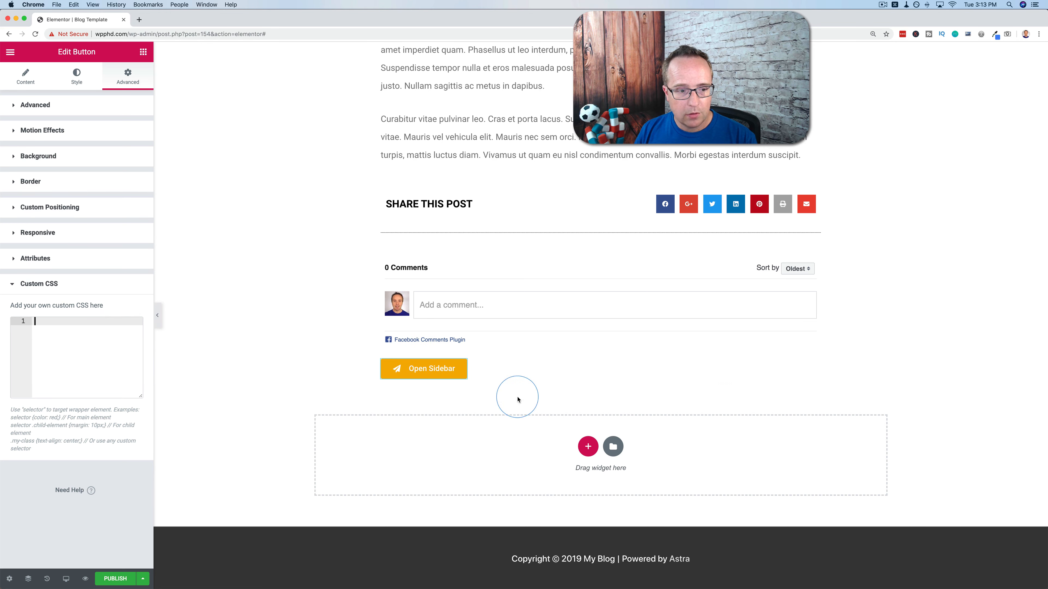
key(super+v)
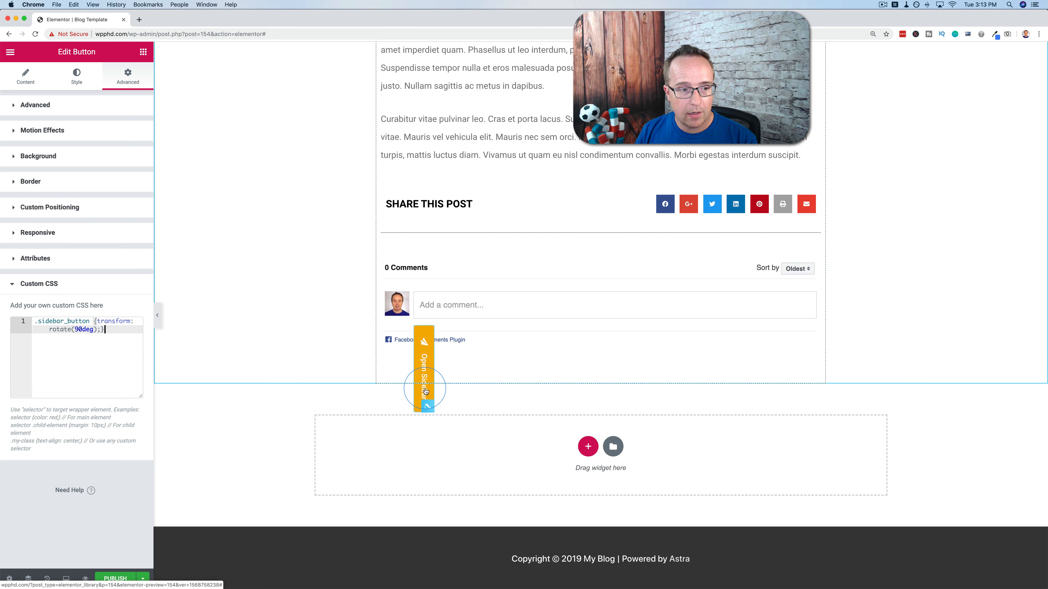
Set the button's position to Fixed and check how it behaves while the post scrolls
click(18, 211)
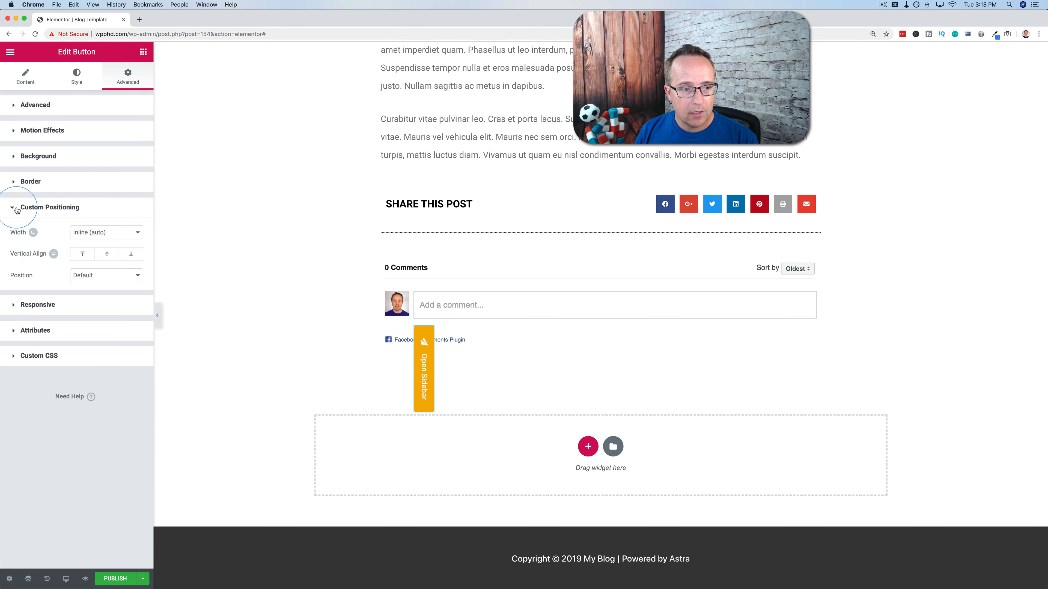
click(103, 276)
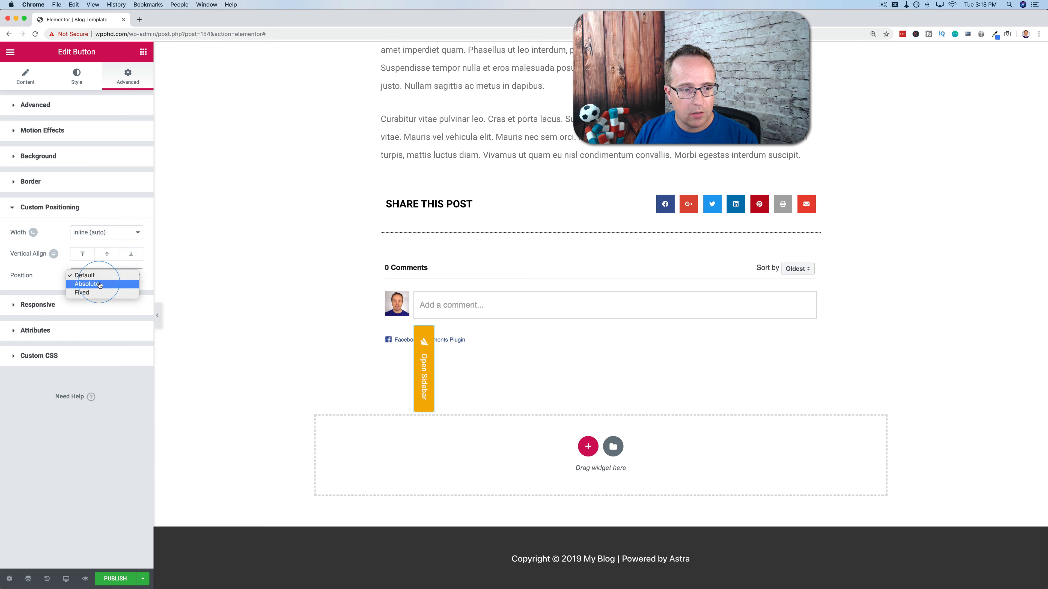
click(88, 296)
scroll(253, 368, up, 5)
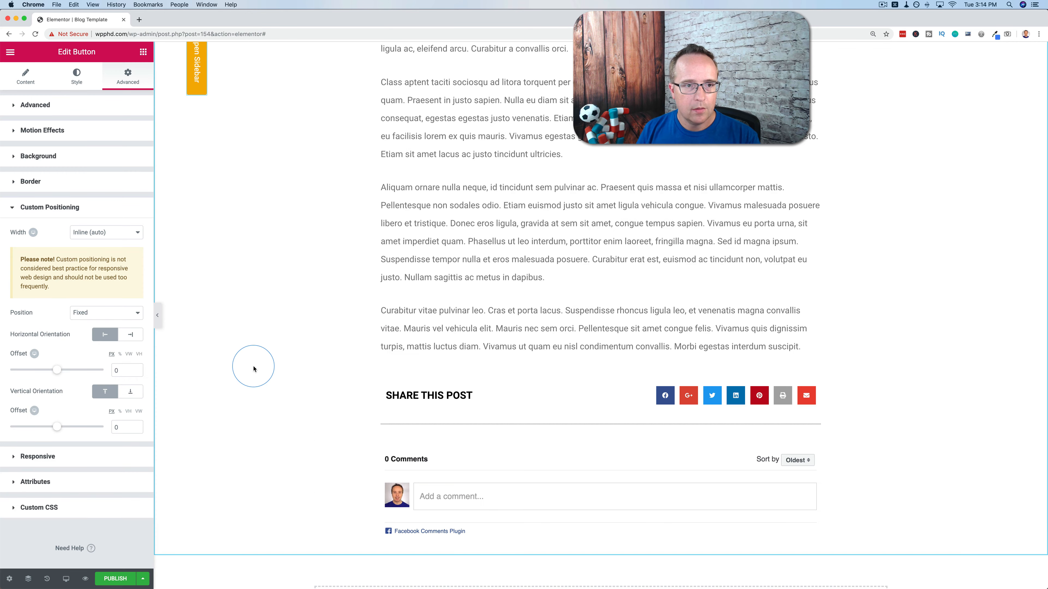
scroll(275, 238, up, 5)
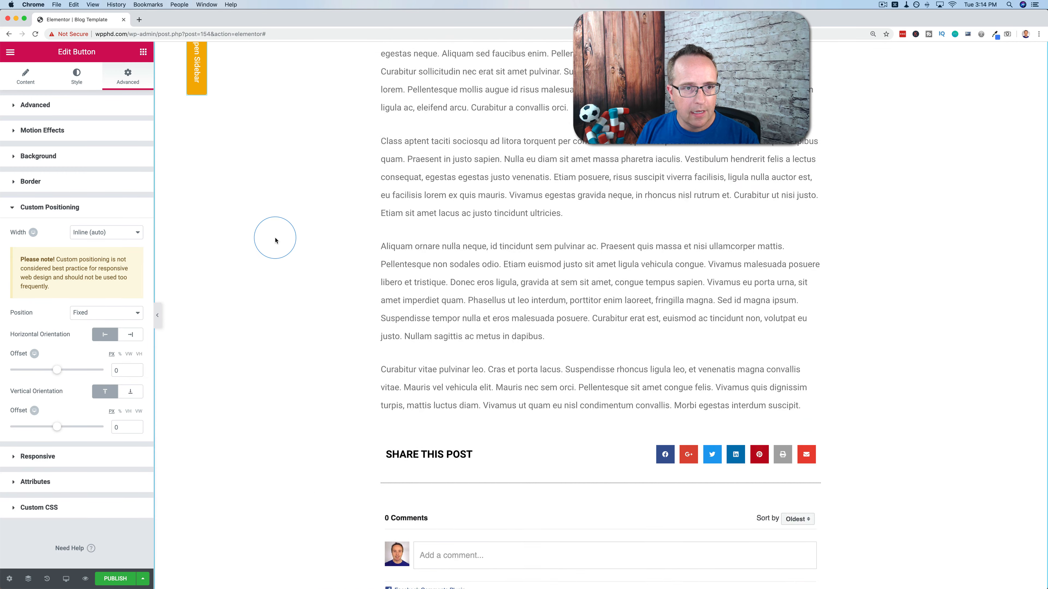
scroll(275, 240, up, 6)
scroll(275, 240, down, 3)
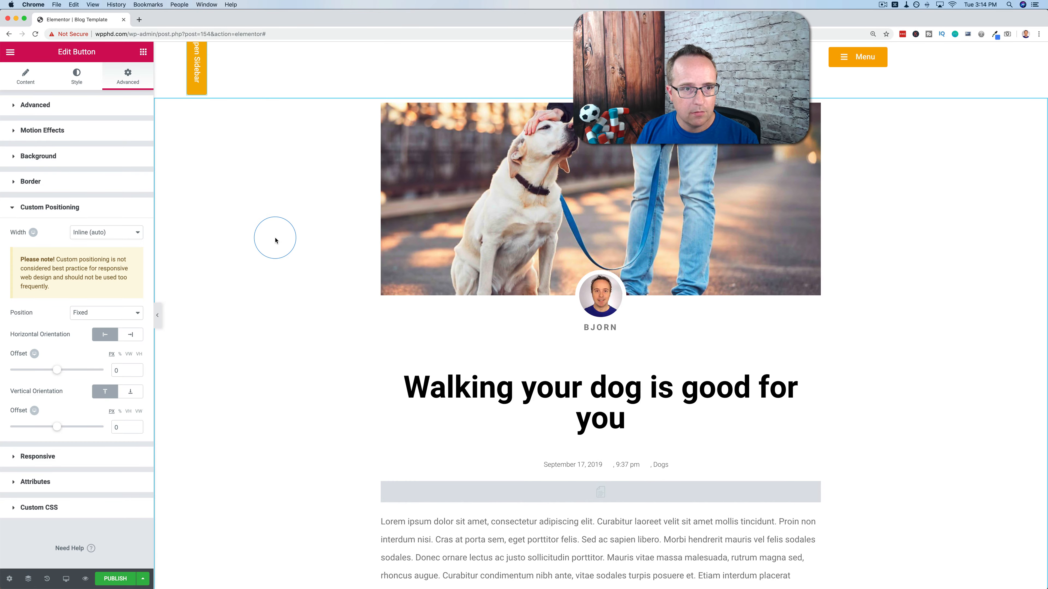
scroll(275, 241, down, 2)
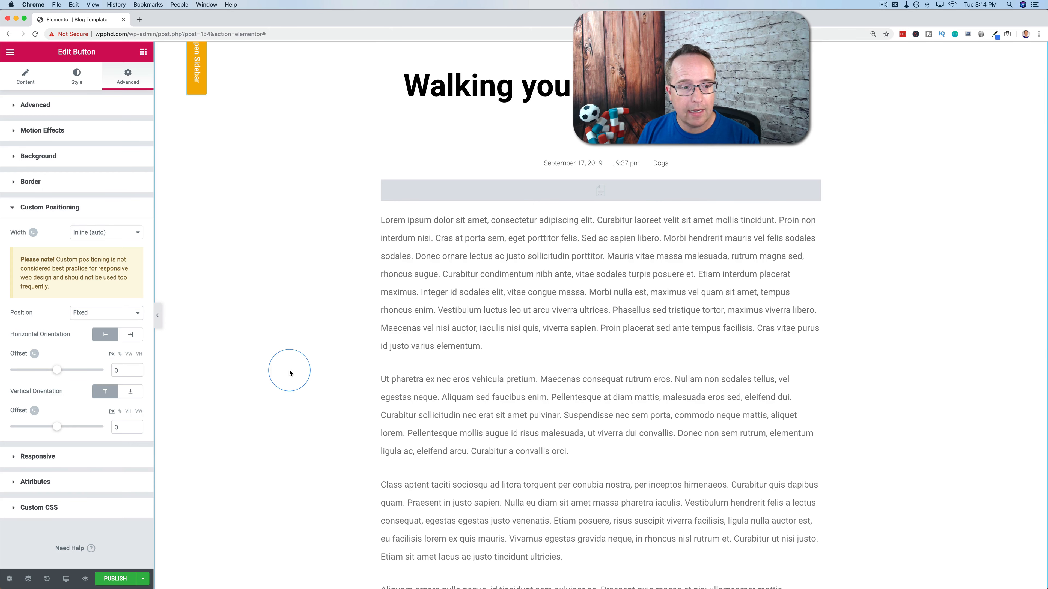
Set the button's horizontal orientation to Right with an offset of about -66 px, and its vertical offset to 50%
click(126, 337)
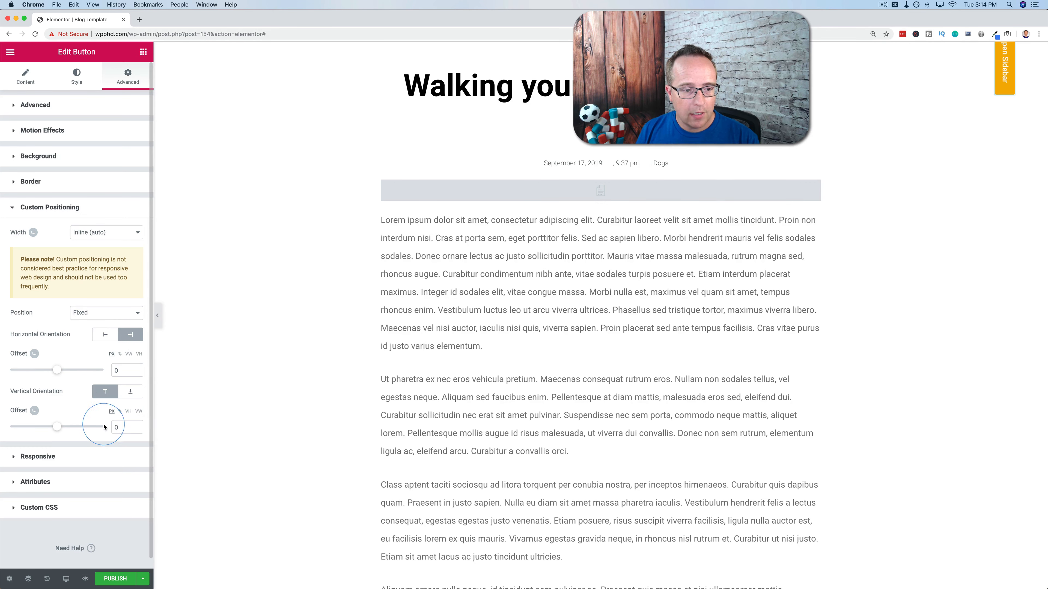
click(120, 412)
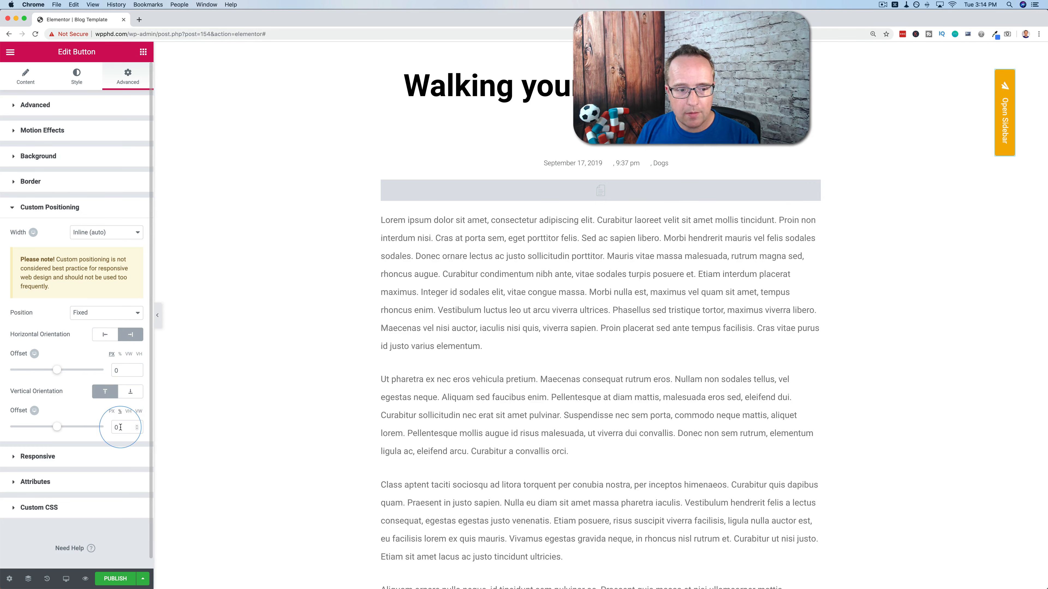
text(5)
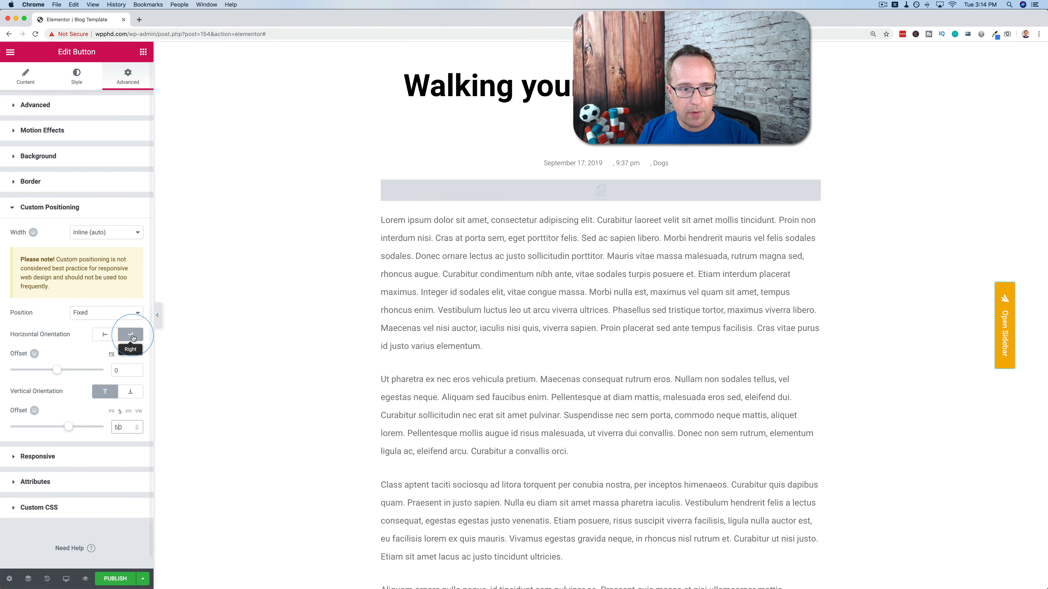
drag(57, 372, 53, 373)
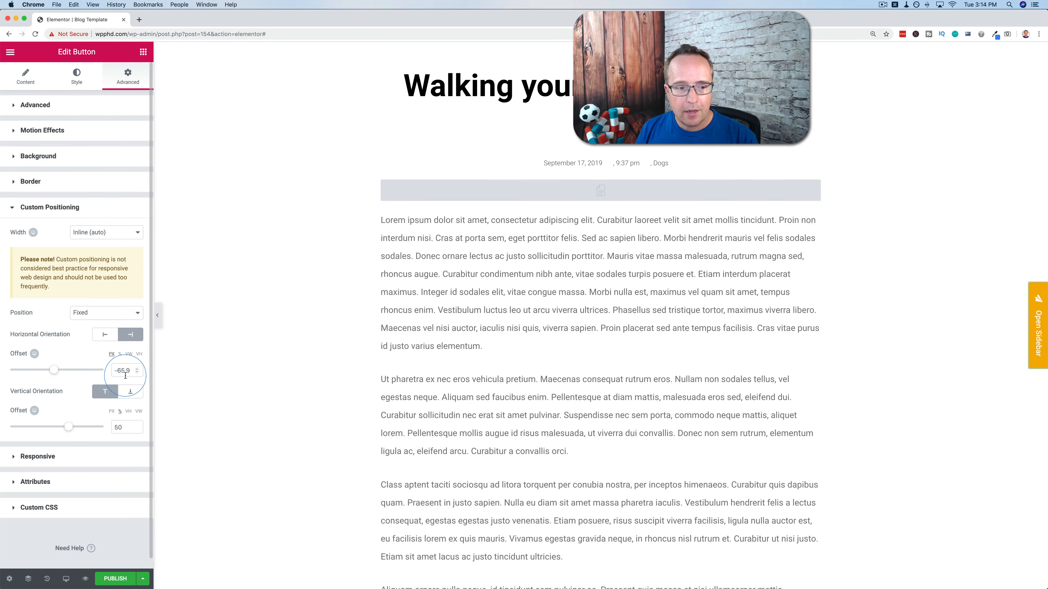
Check the fixed button along the whole post, then publish the template with the display condition Include Posts: All
scroll(961, 363, down, 10)
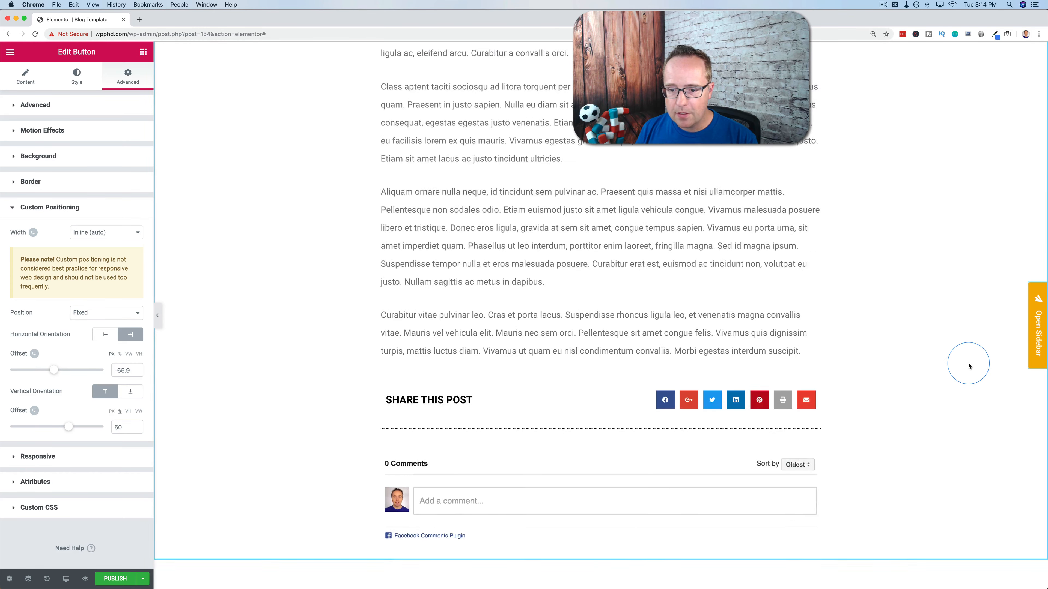
scroll(969, 366, up, 20)
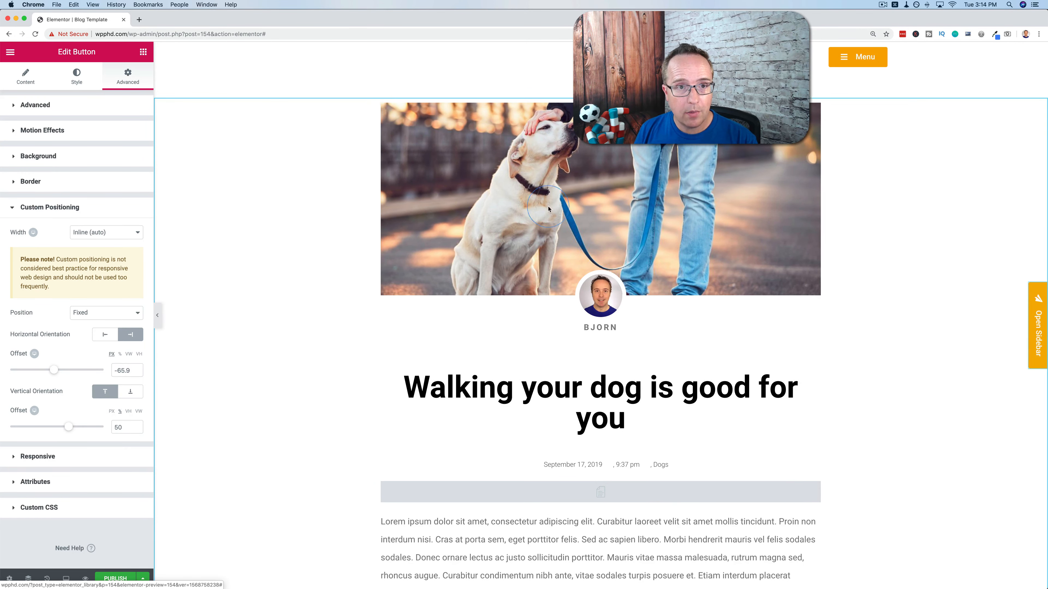
click(25, 76)
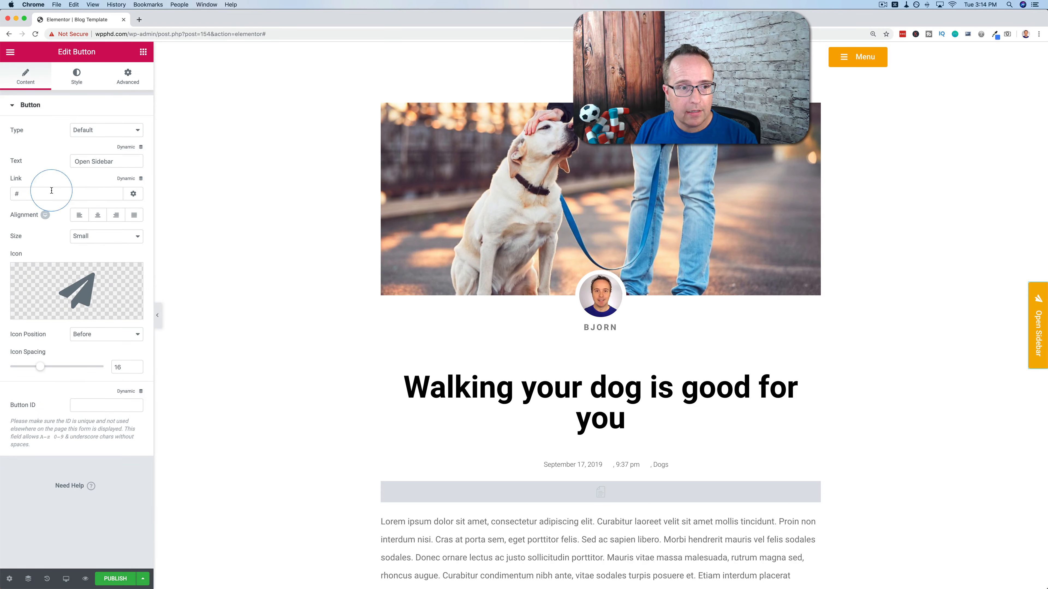
click(117, 574)
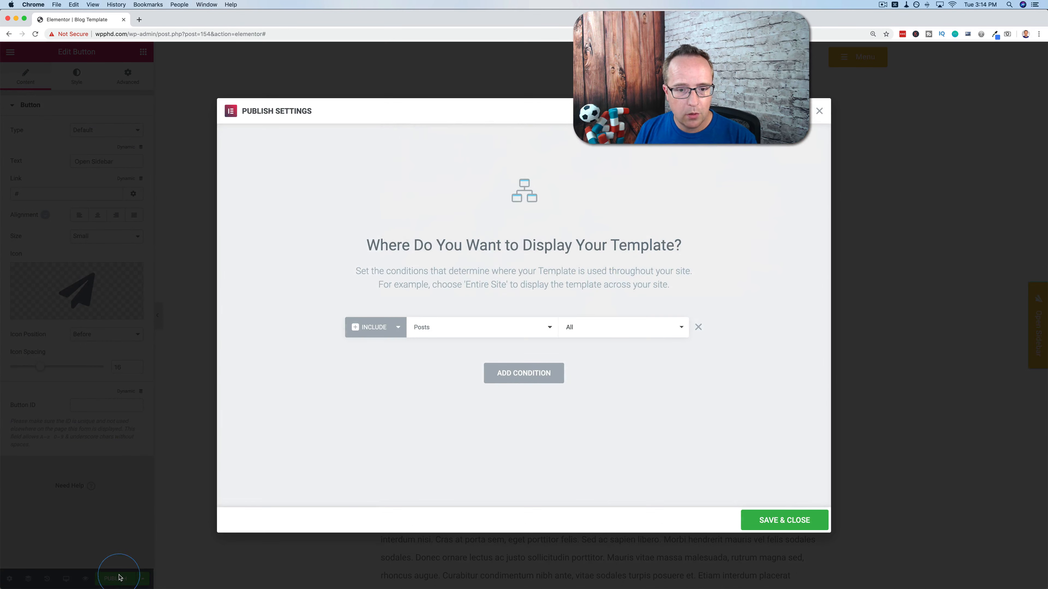
click(542, 383)
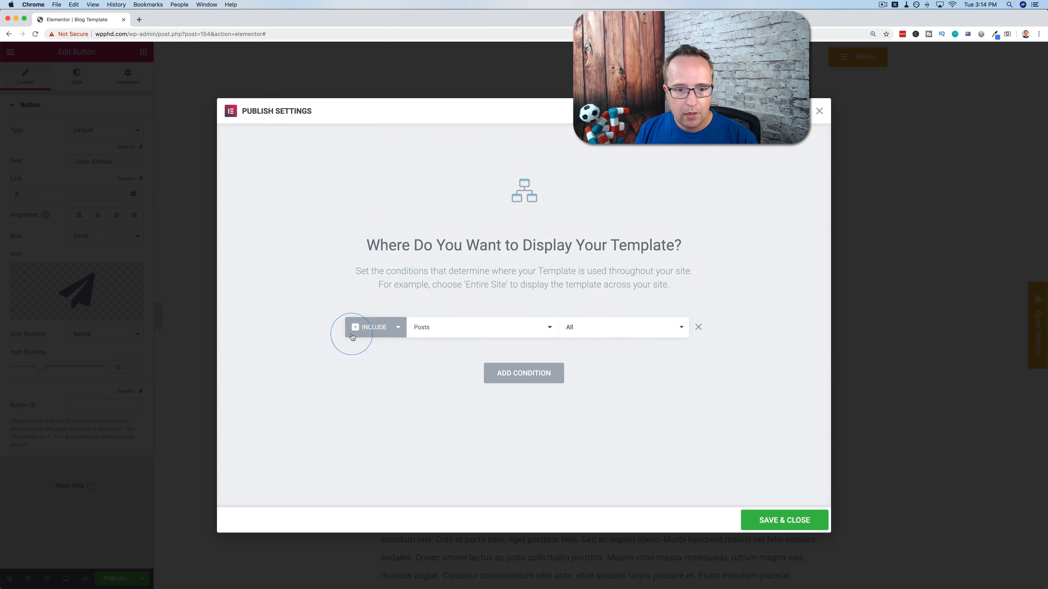
click(774, 520)
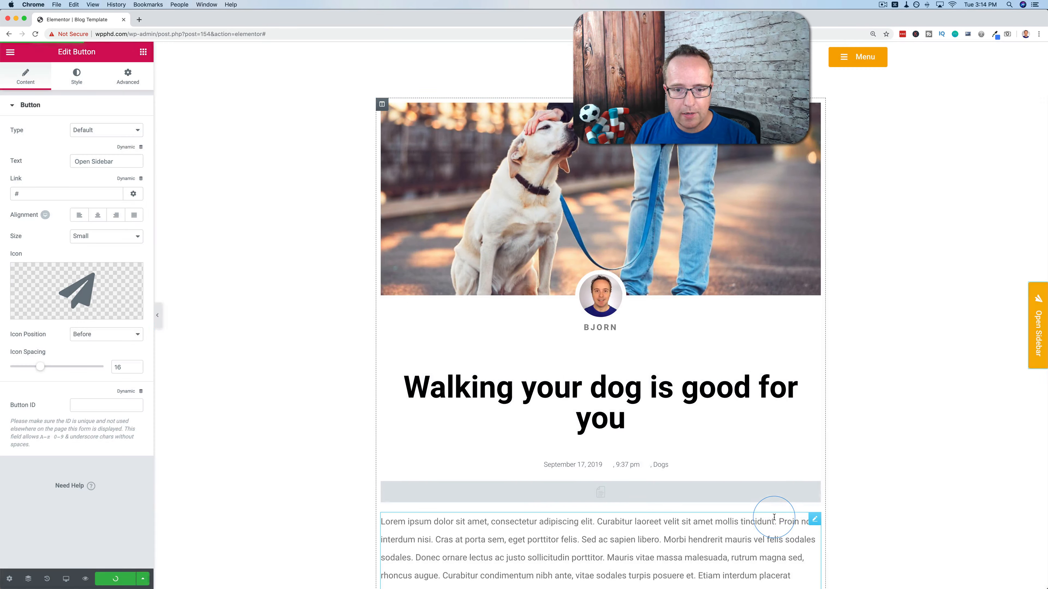
Exit to the dashboard and open the live post "Walking your dog is good for you" from the site's /blog page in a new tab
click(10, 54)
click(70, 321)
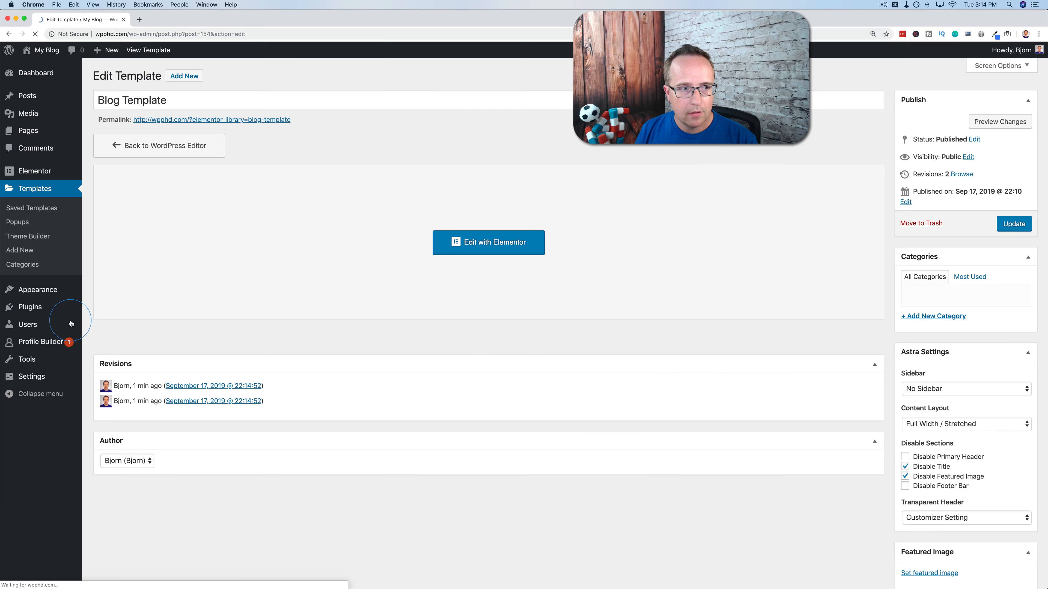
super+click(36, 68)
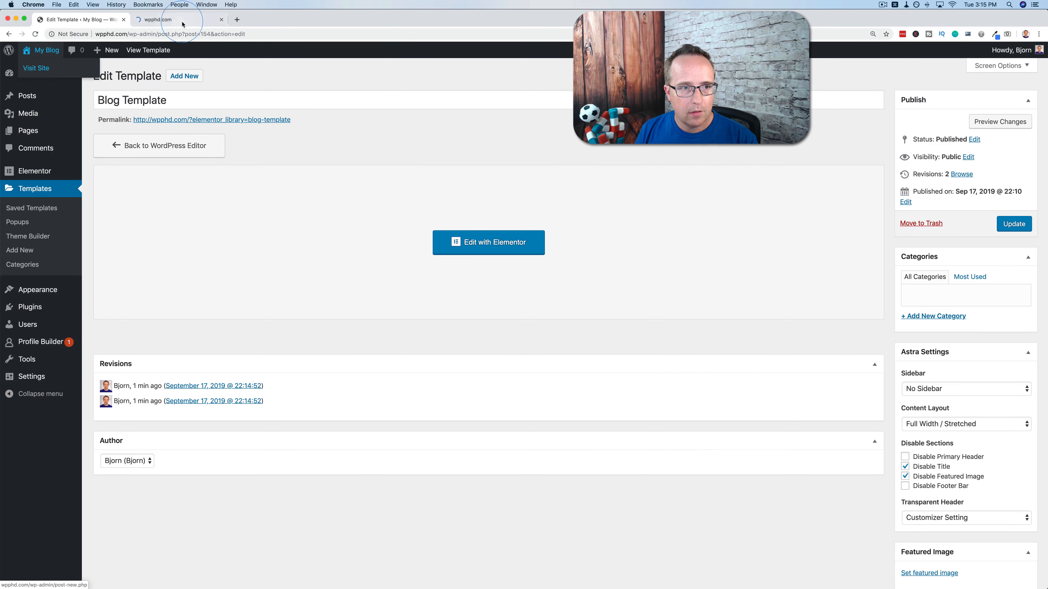
click(181, 22)
click(172, 35)
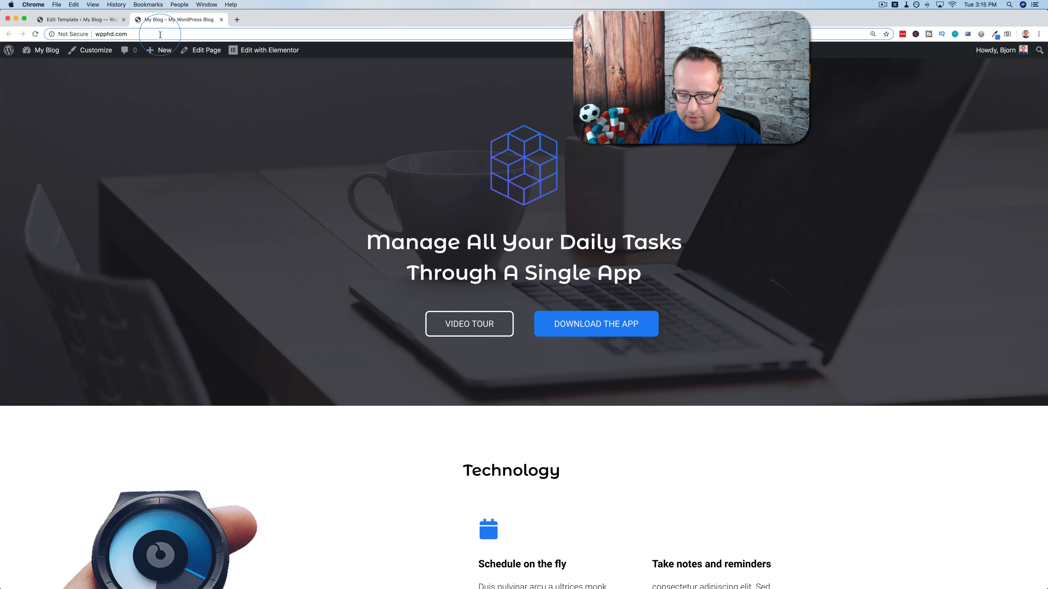
text(/blog)
key(Return)
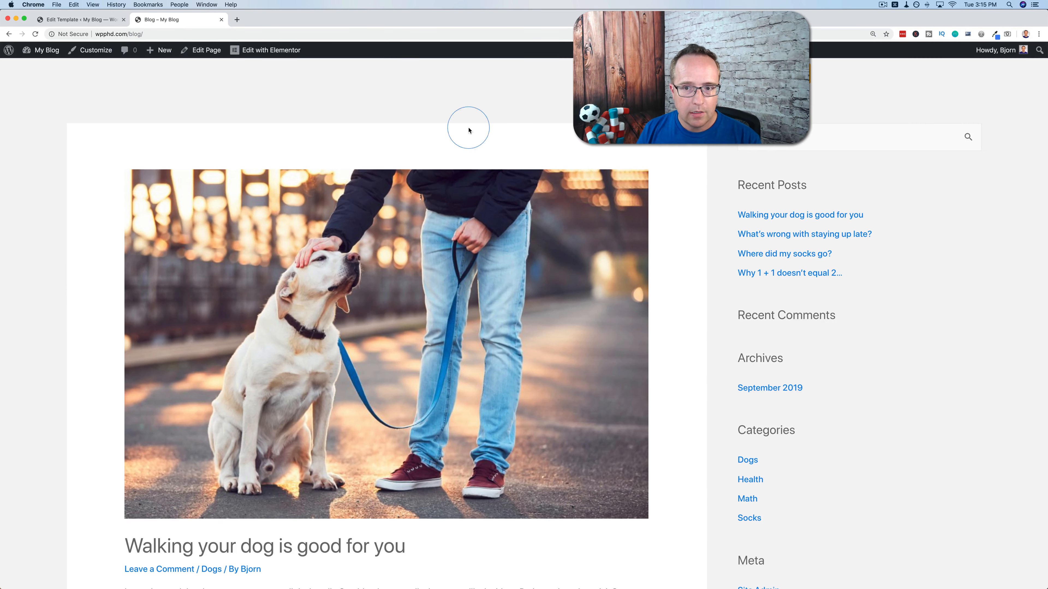
click(441, 191)
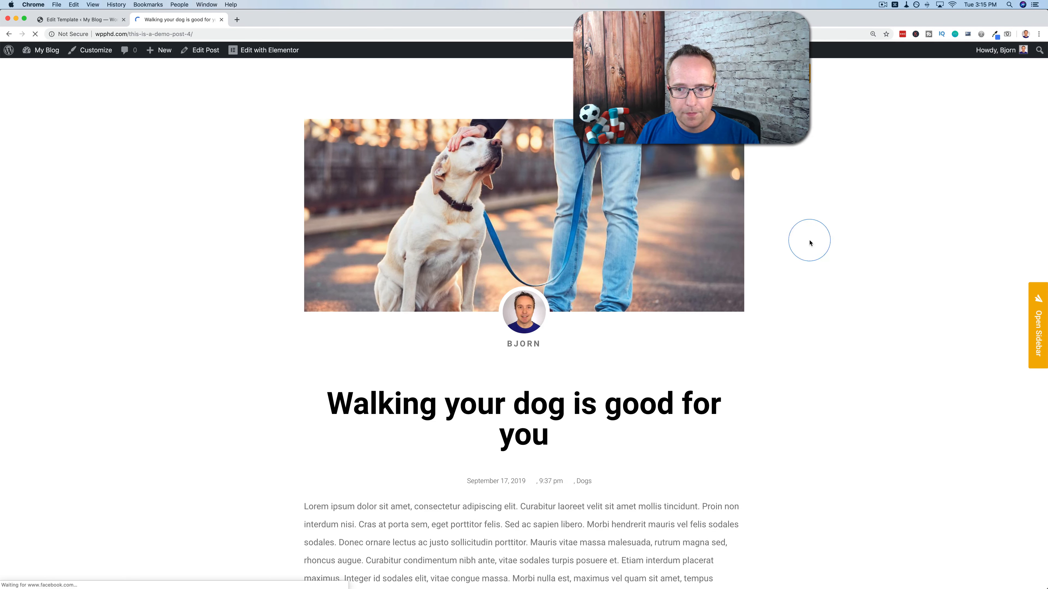
Test the Open Sidebar button on the live post and check its fixed placement down to the footer
click(1037, 348)
scroll(944, 319, down, 4)
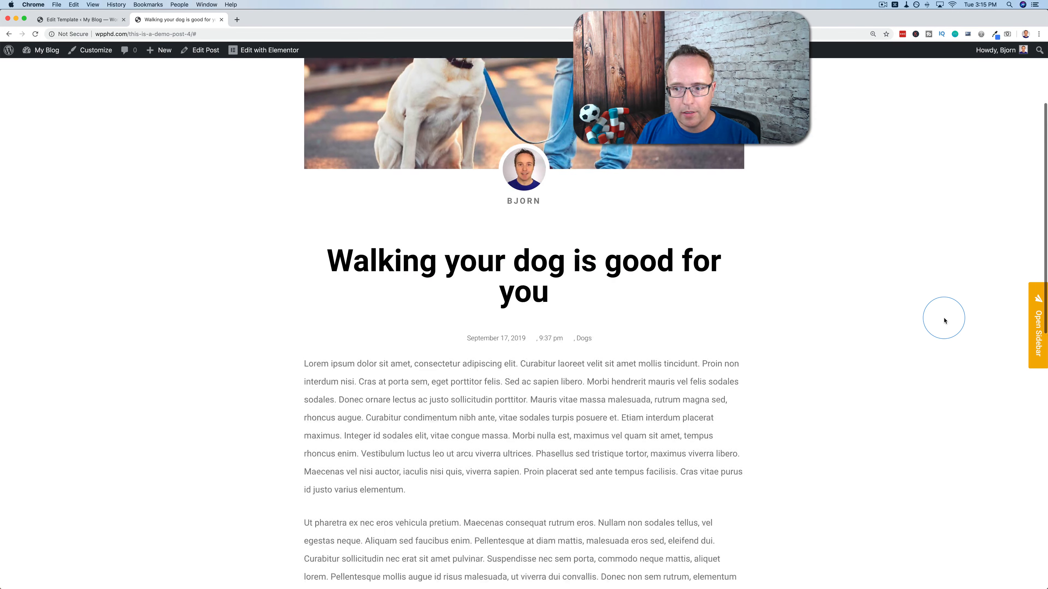
scroll(945, 321, down, 15)
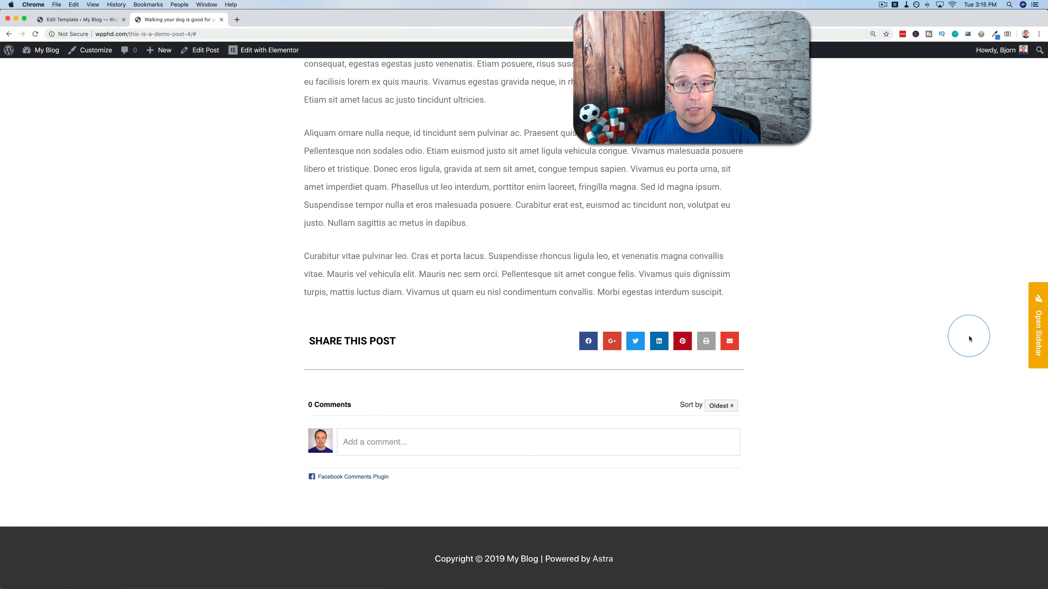
scroll(969, 338, up, 20)
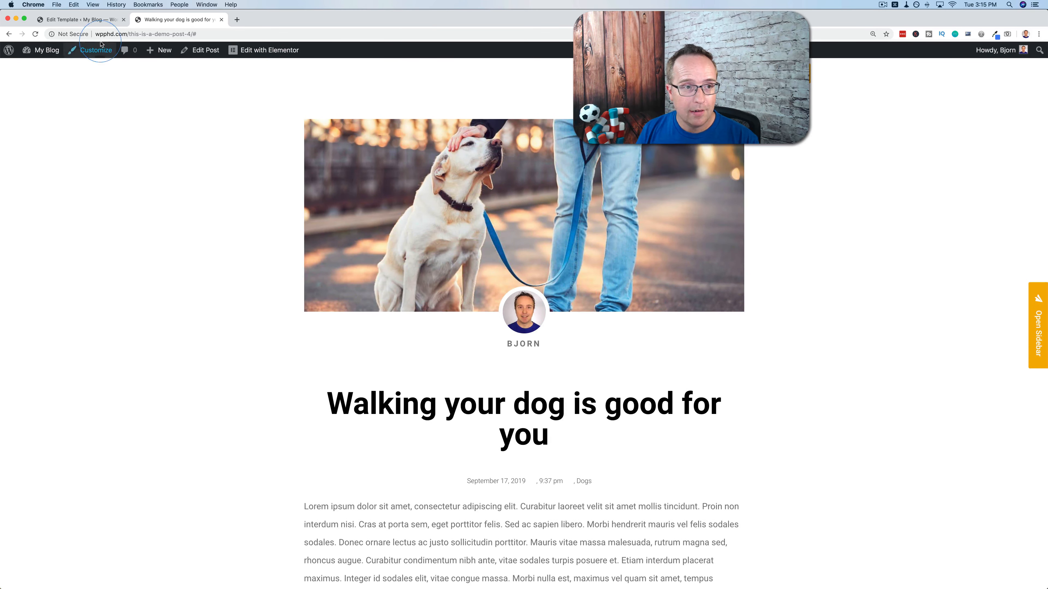
Return to the dashboard, create a popup template named "Sidebar Popup", and dismiss the template library
click(80, 20)
mouse_move(27, 177)
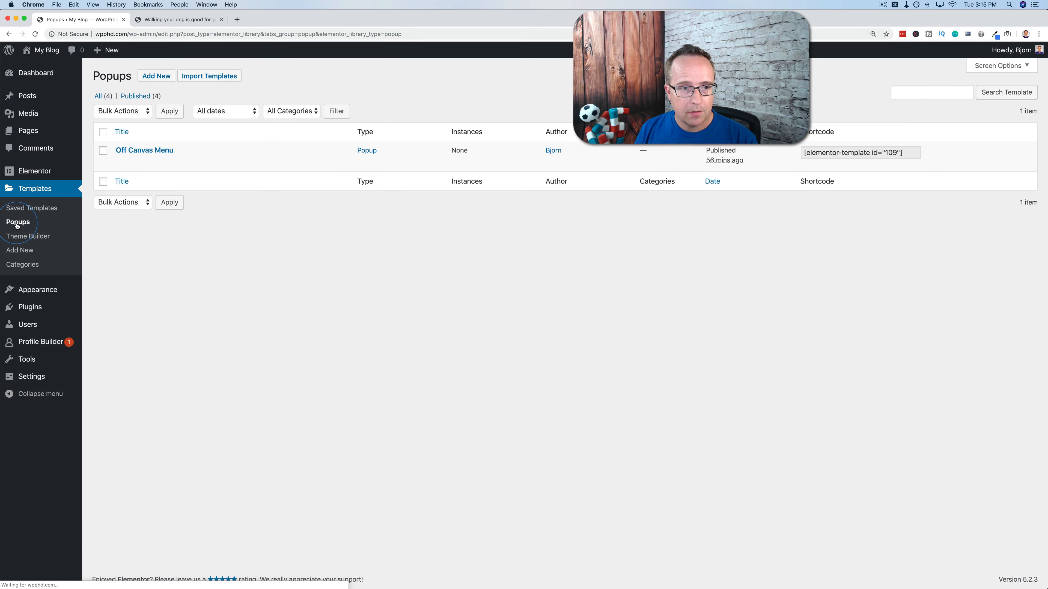
click(163, 78)
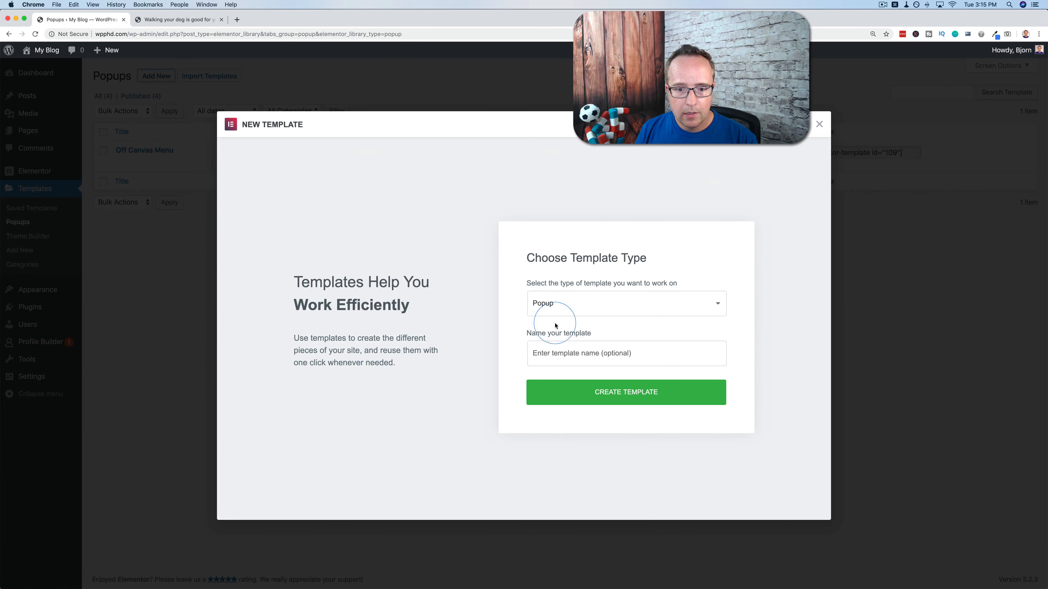
click(581, 351)
text(Sideb)
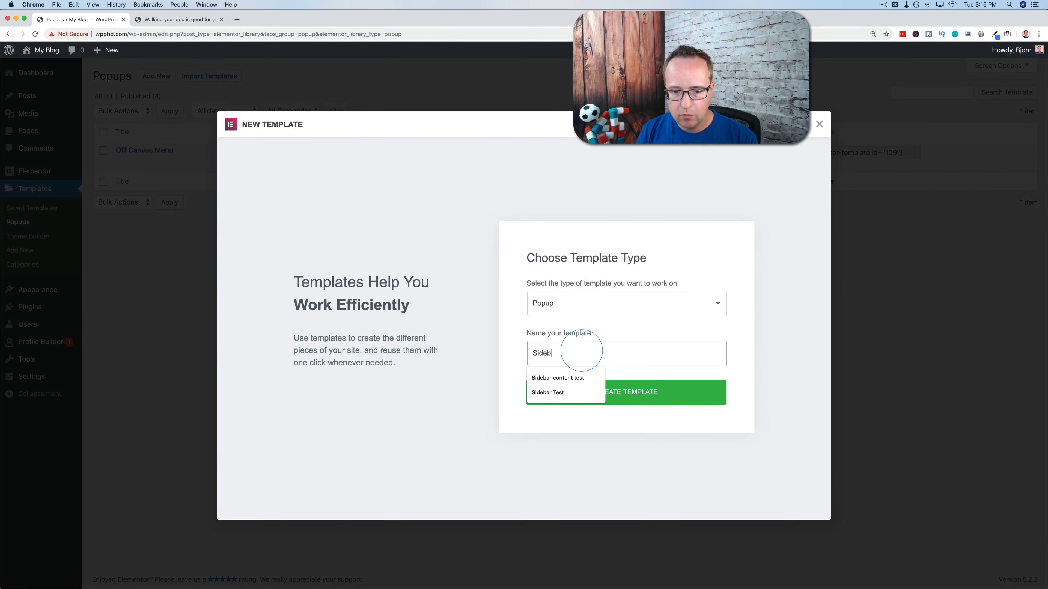
text(ar Pup)
text(opup)
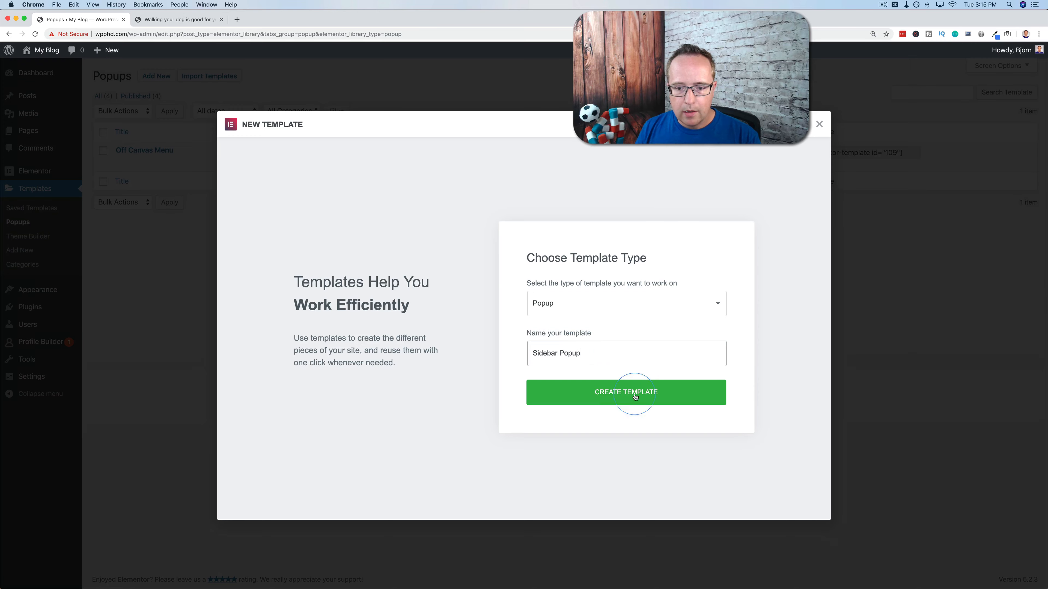
click(610, 392)
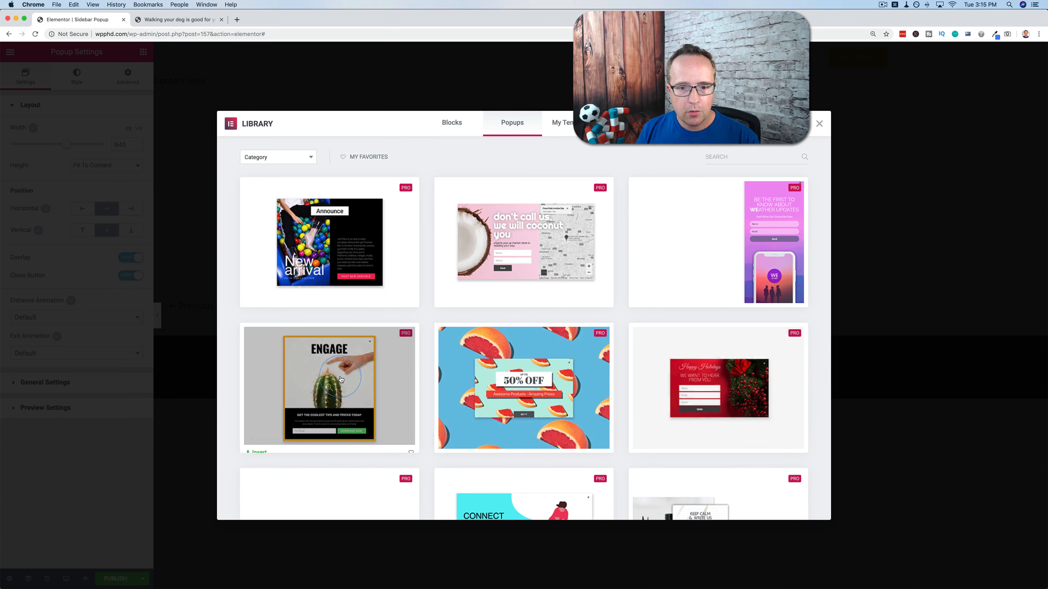
click(821, 126)
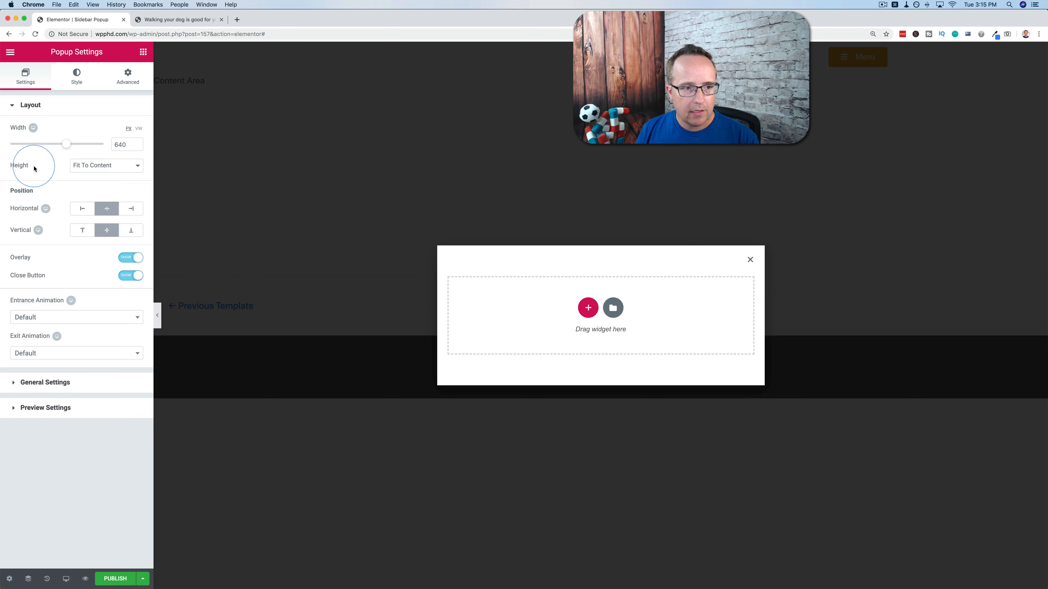
Set the popup layout to Fit To Screen height, 413 px width and right horizontal position
click(96, 166)
click(85, 174)
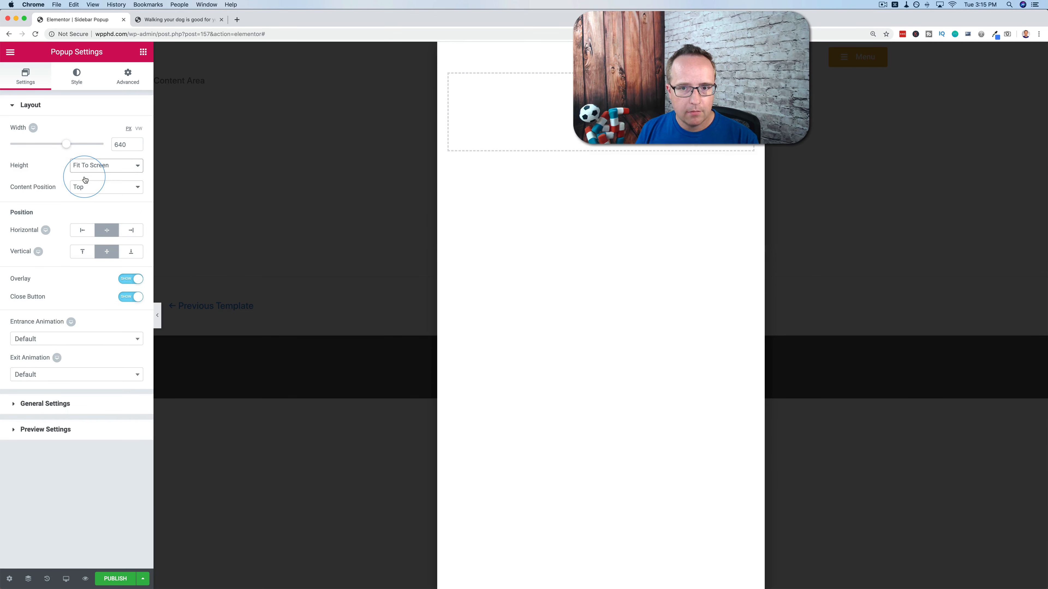
drag(69, 147, 43, 150)
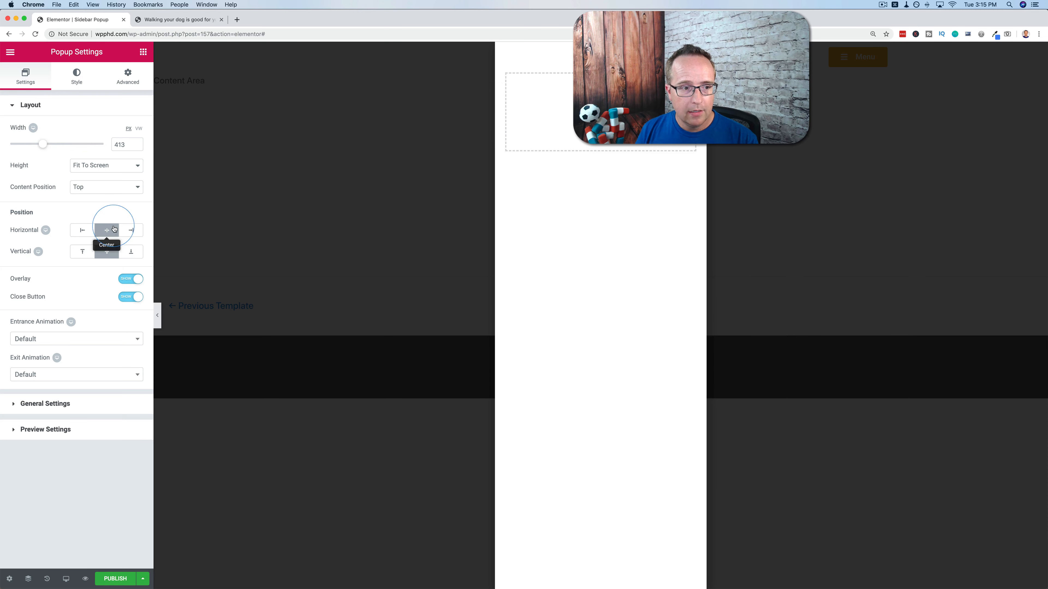
click(132, 235)
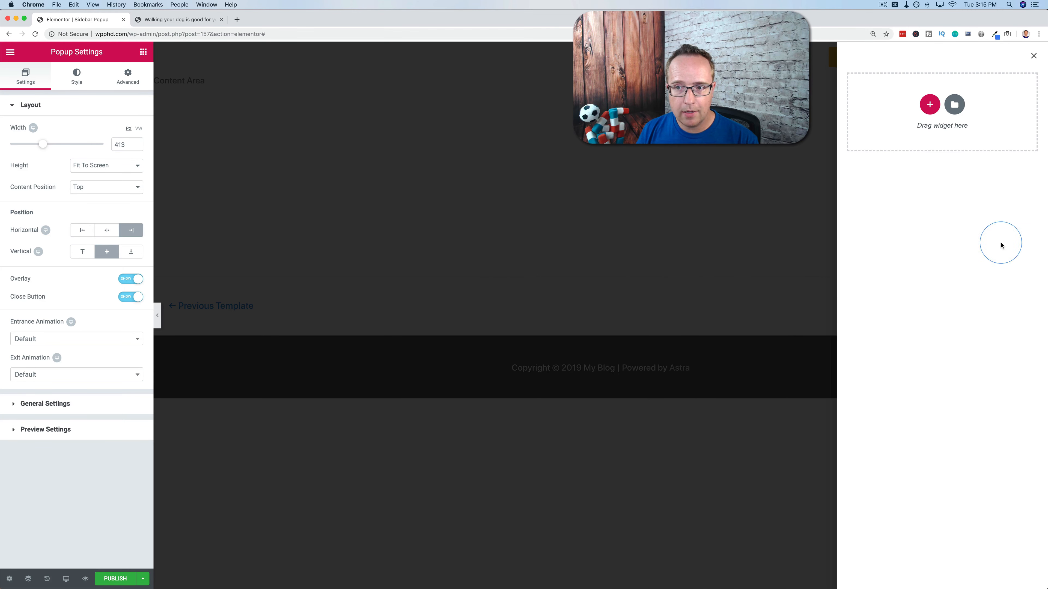
Compare the Fade In Down and Fade In Left entrance animations, settle on Fade In Up, and turn off the popup's overlay
click(52, 343)
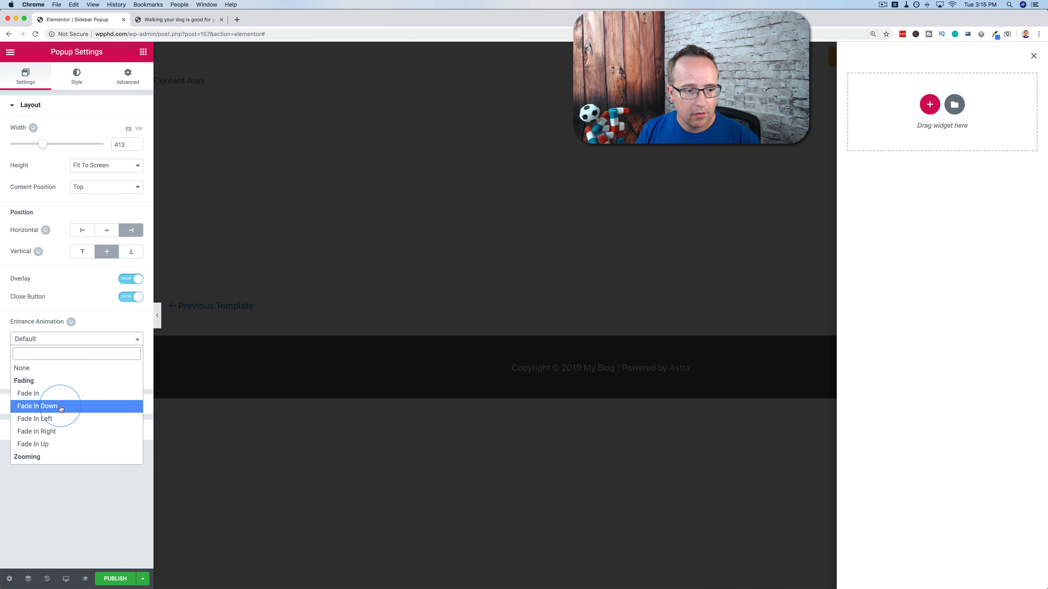
click(52, 406)
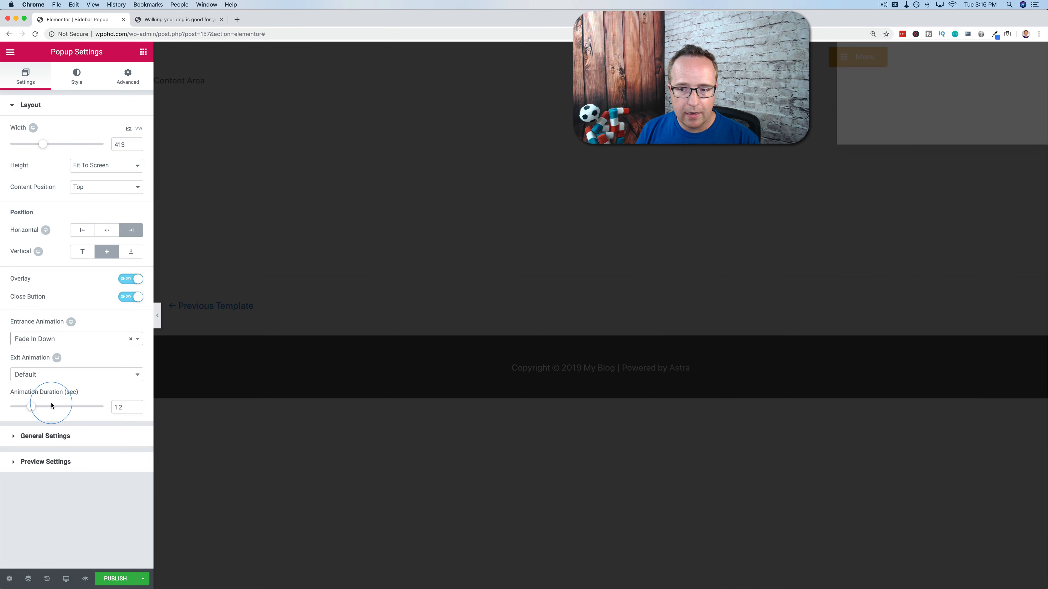
click(78, 339)
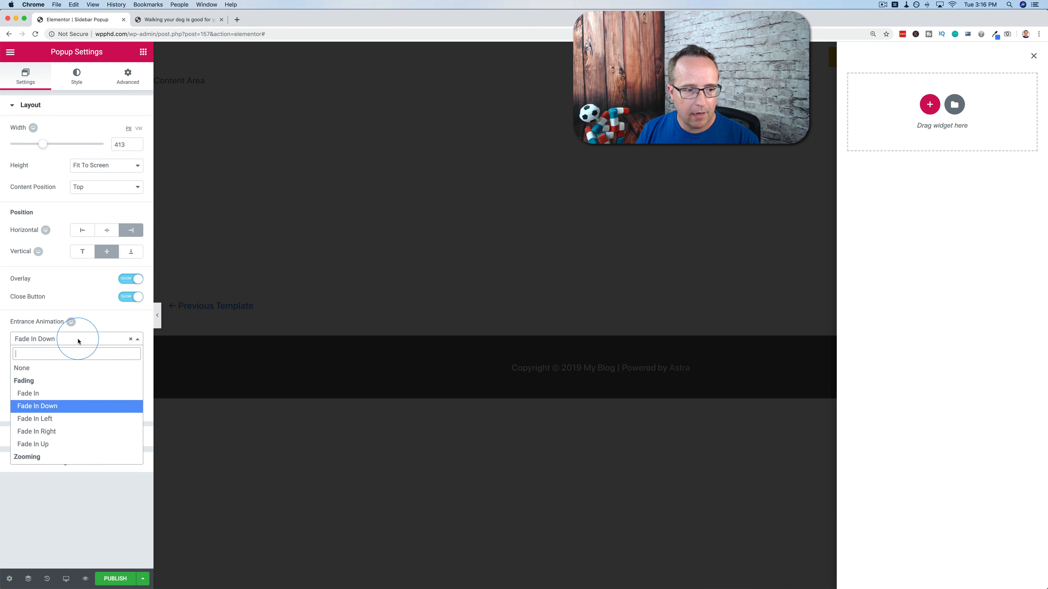
click(53, 444)
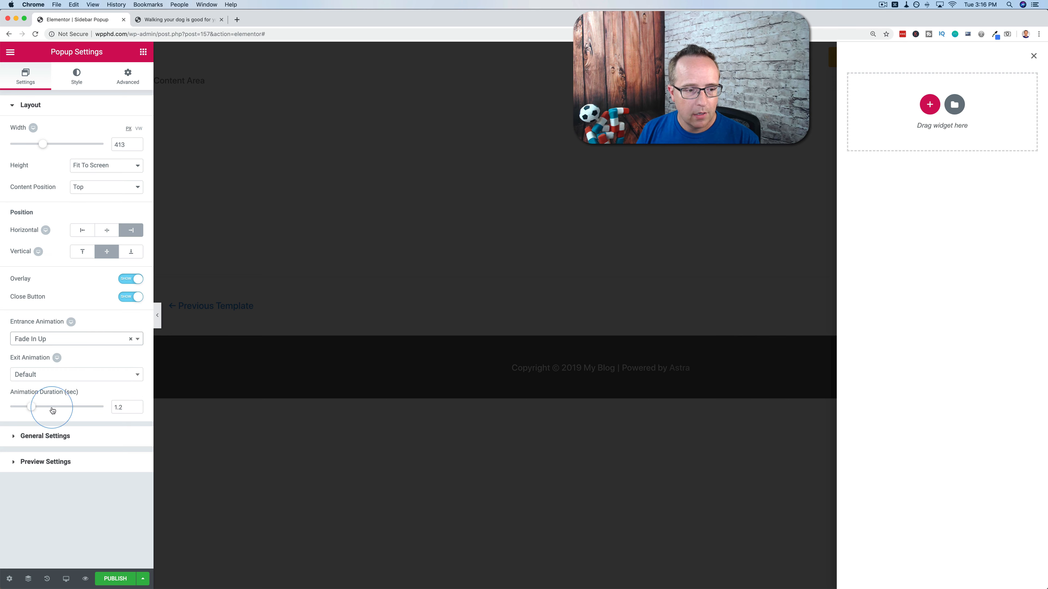
click(72, 339)
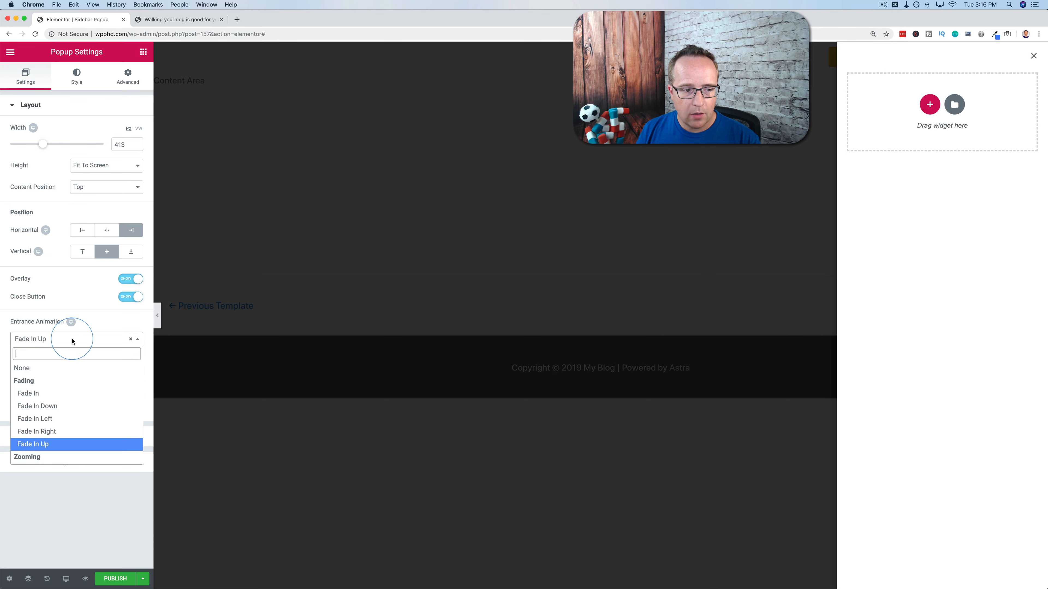
click(45, 418)
click(88, 339)
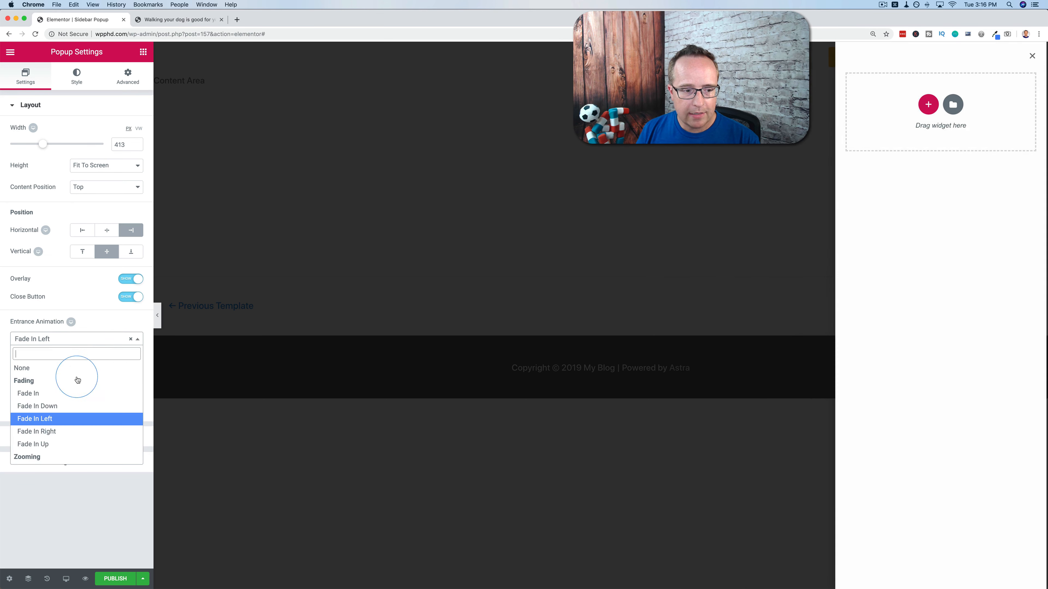
click(58, 445)
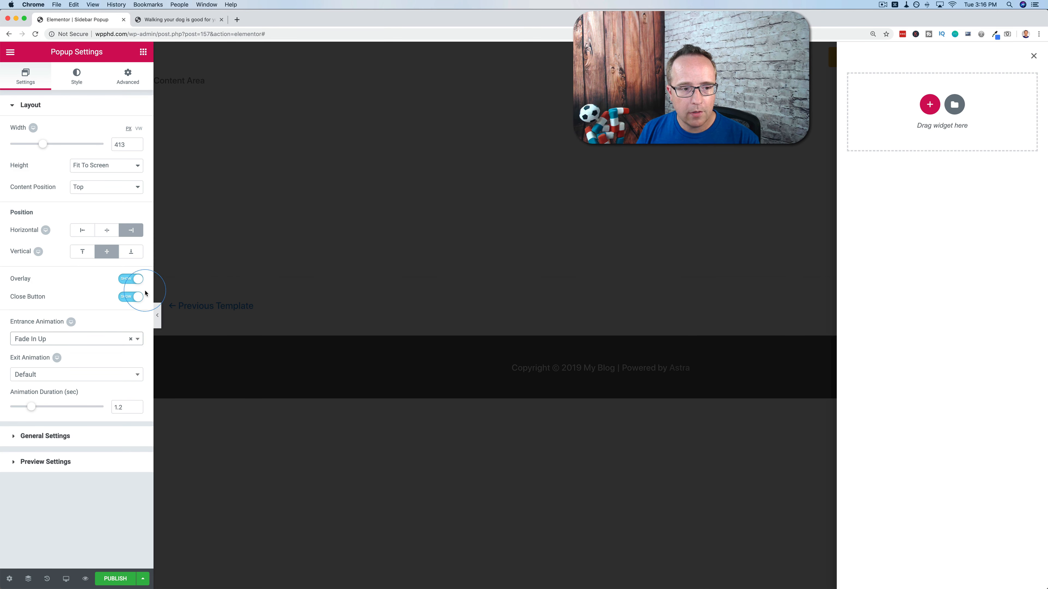
click(130, 279)
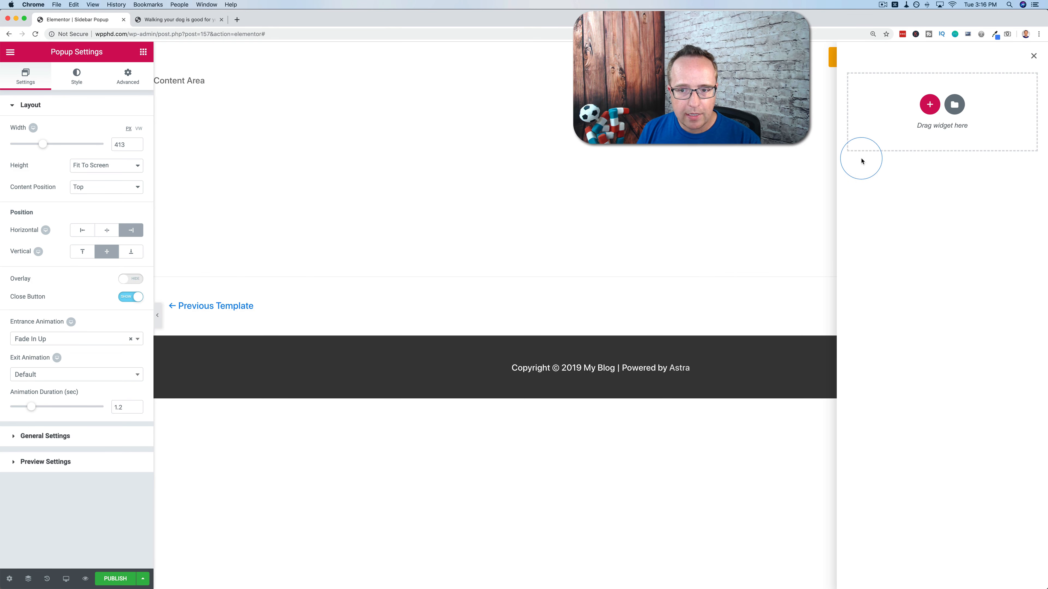
Give the popup a Classic background in the grey color #707070
click(76, 79)
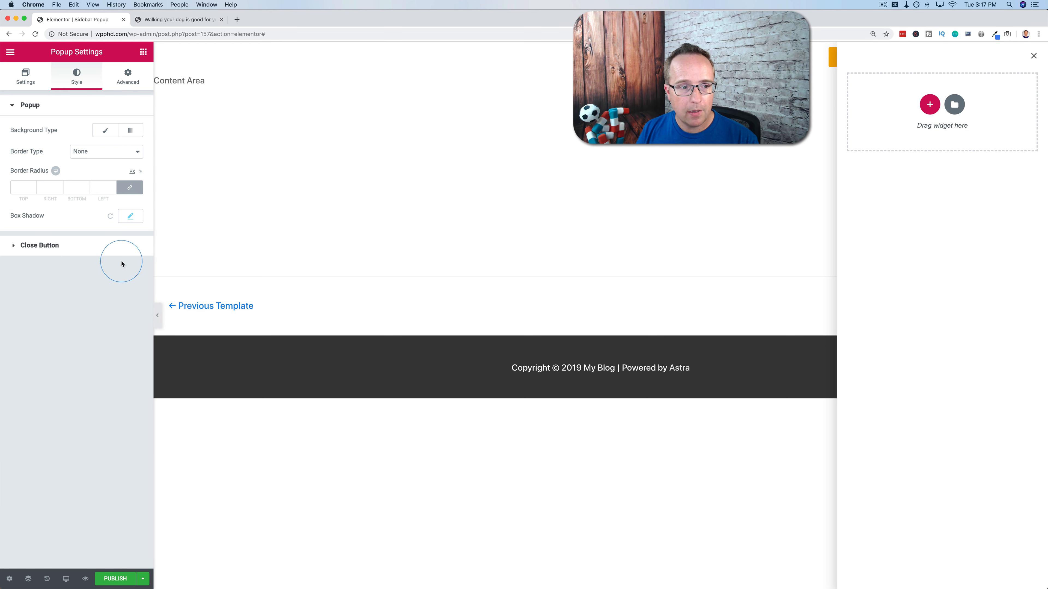
click(105, 130)
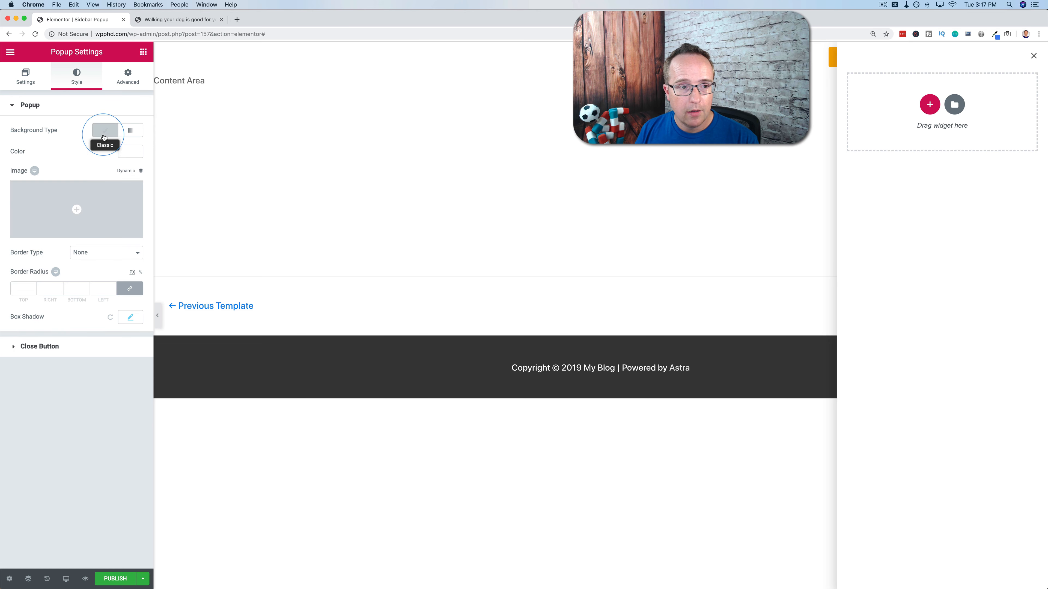
click(130, 153)
drag(86, 219, 13, 222)
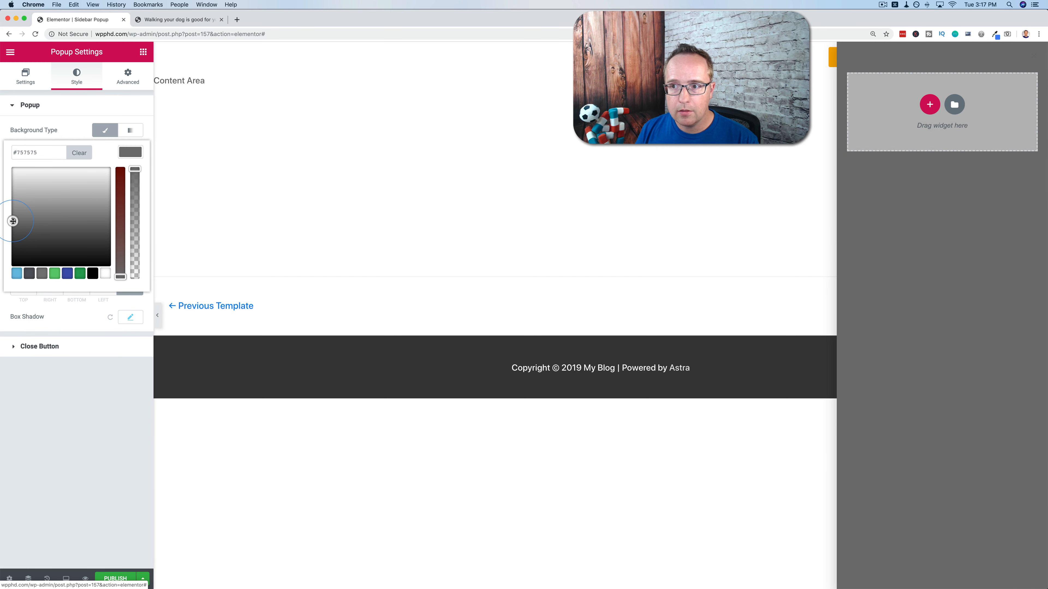
click(58, 394)
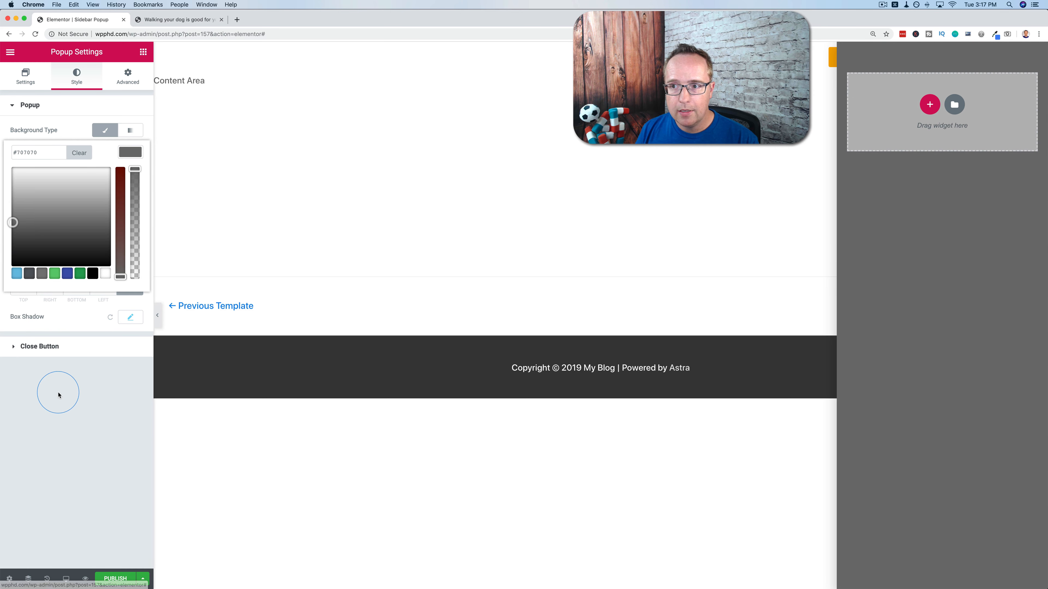
Set the popup close button's normal color to a light grey, about #bfbfbf
click(13, 351)
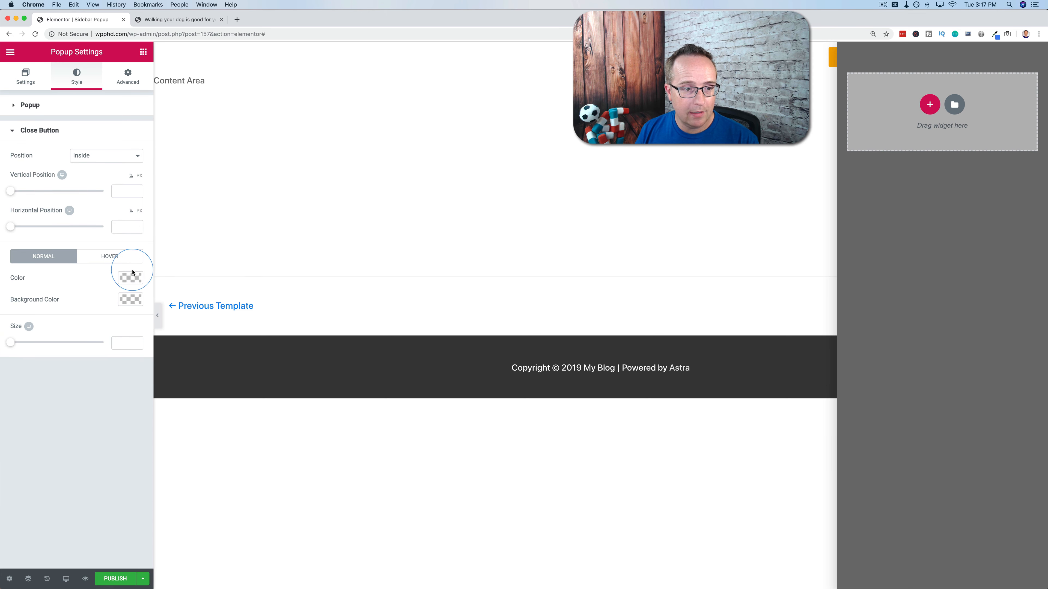
click(129, 282)
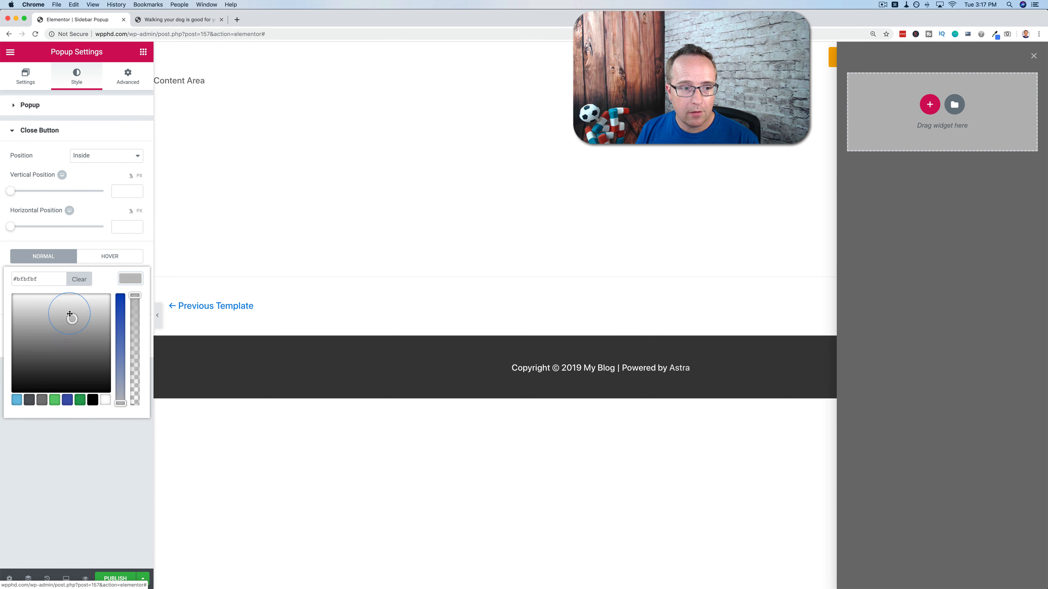